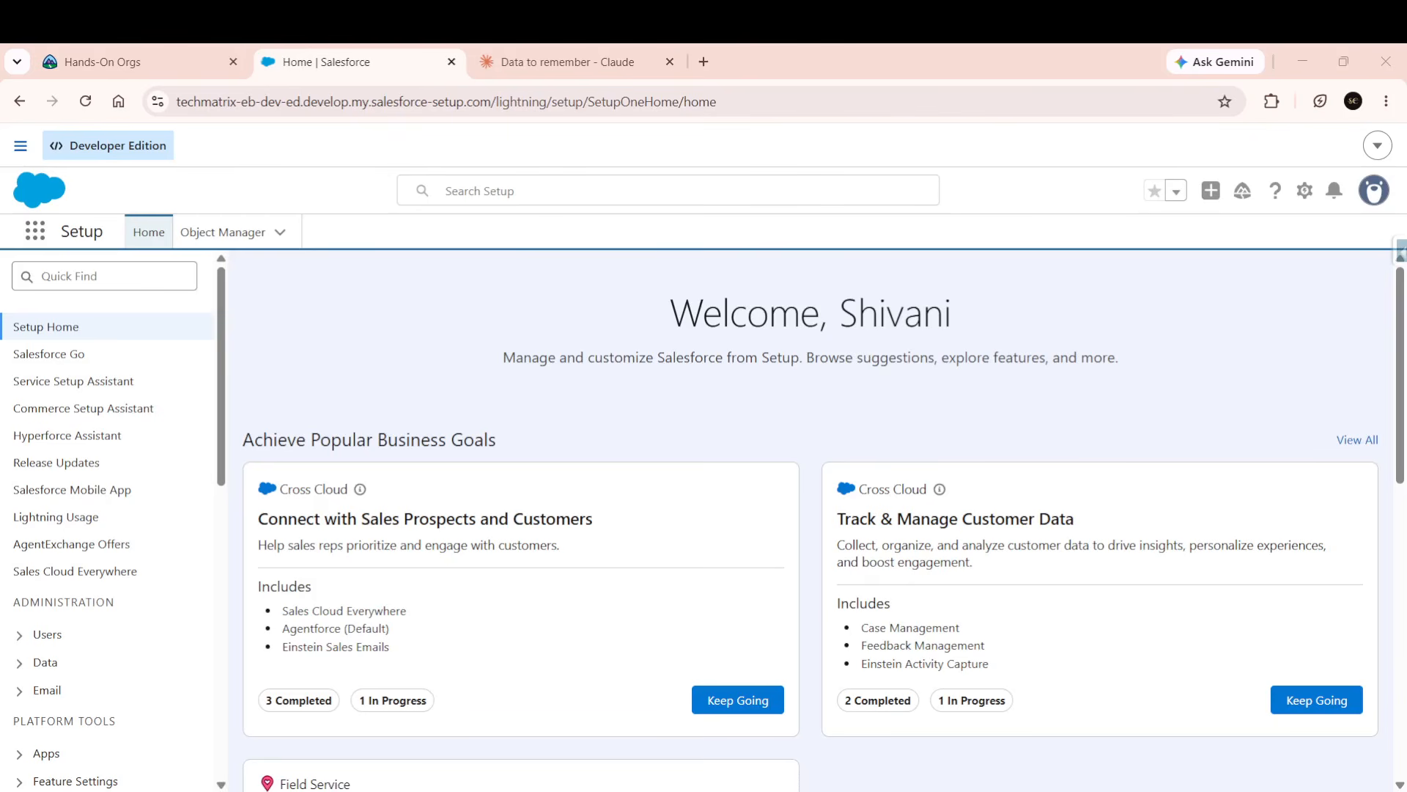
# Search Quick Find for 'data import' and open Data Import Wizard under Integrations.
pyautogui.click(69, 281)
pyautogui.write('data')
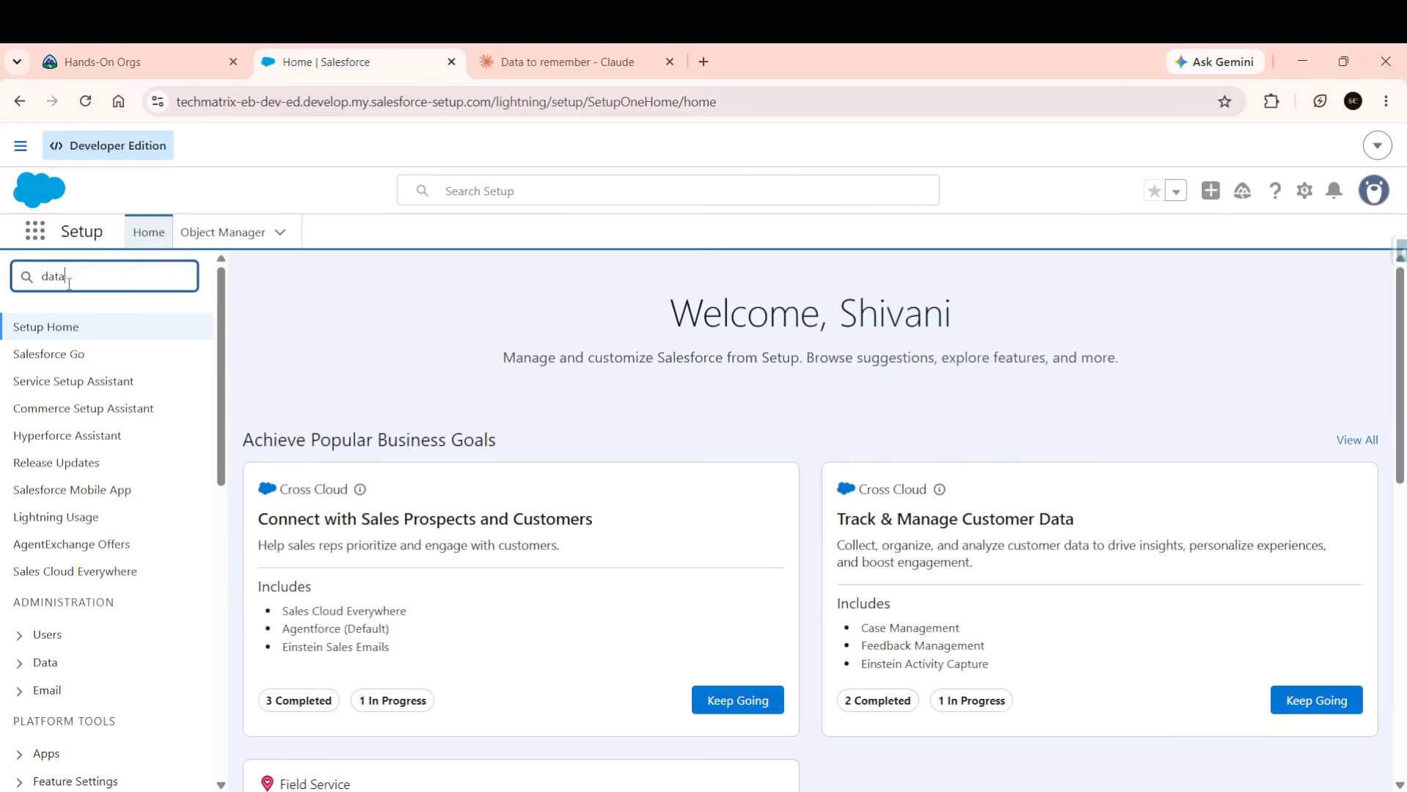
pyautogui.write(' import')
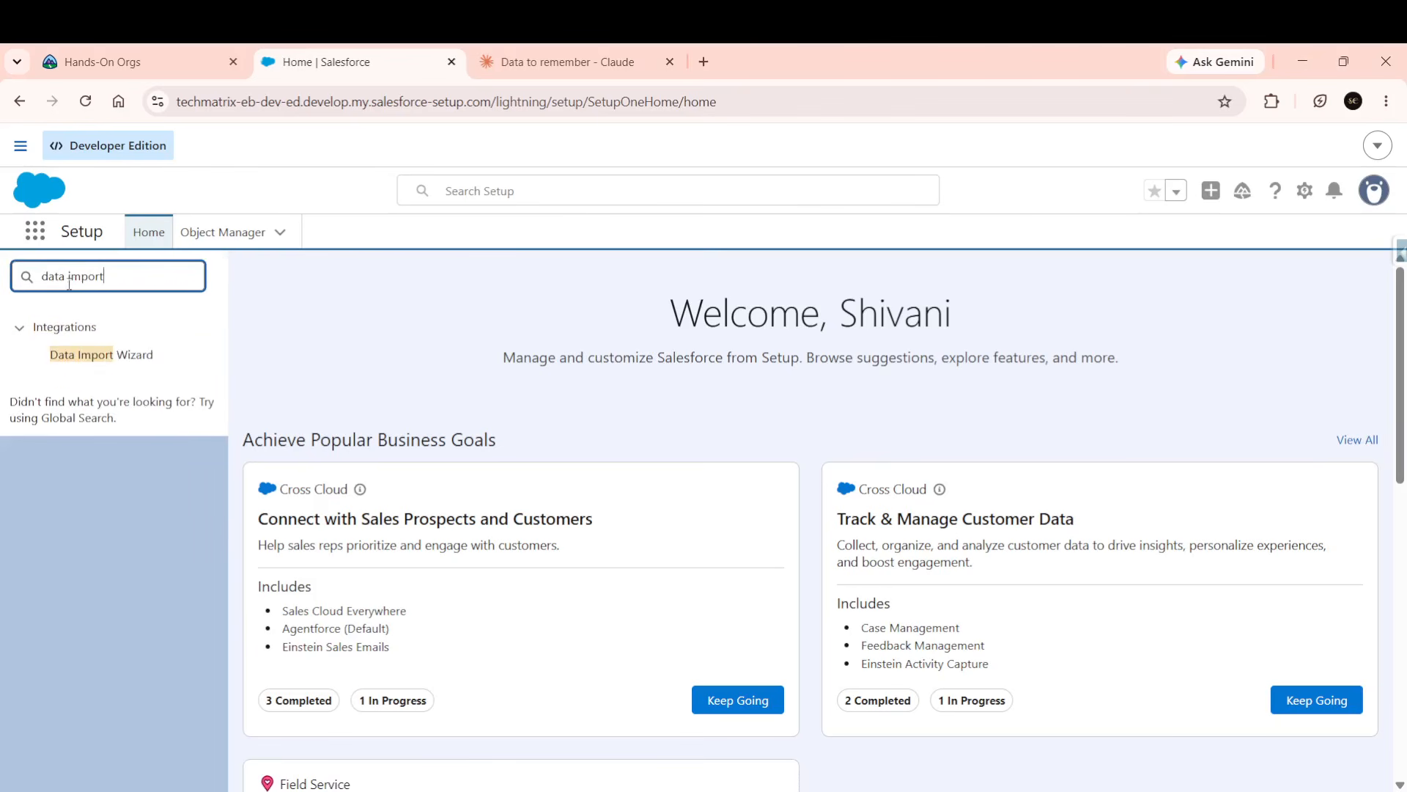
pyautogui.click(101, 354)
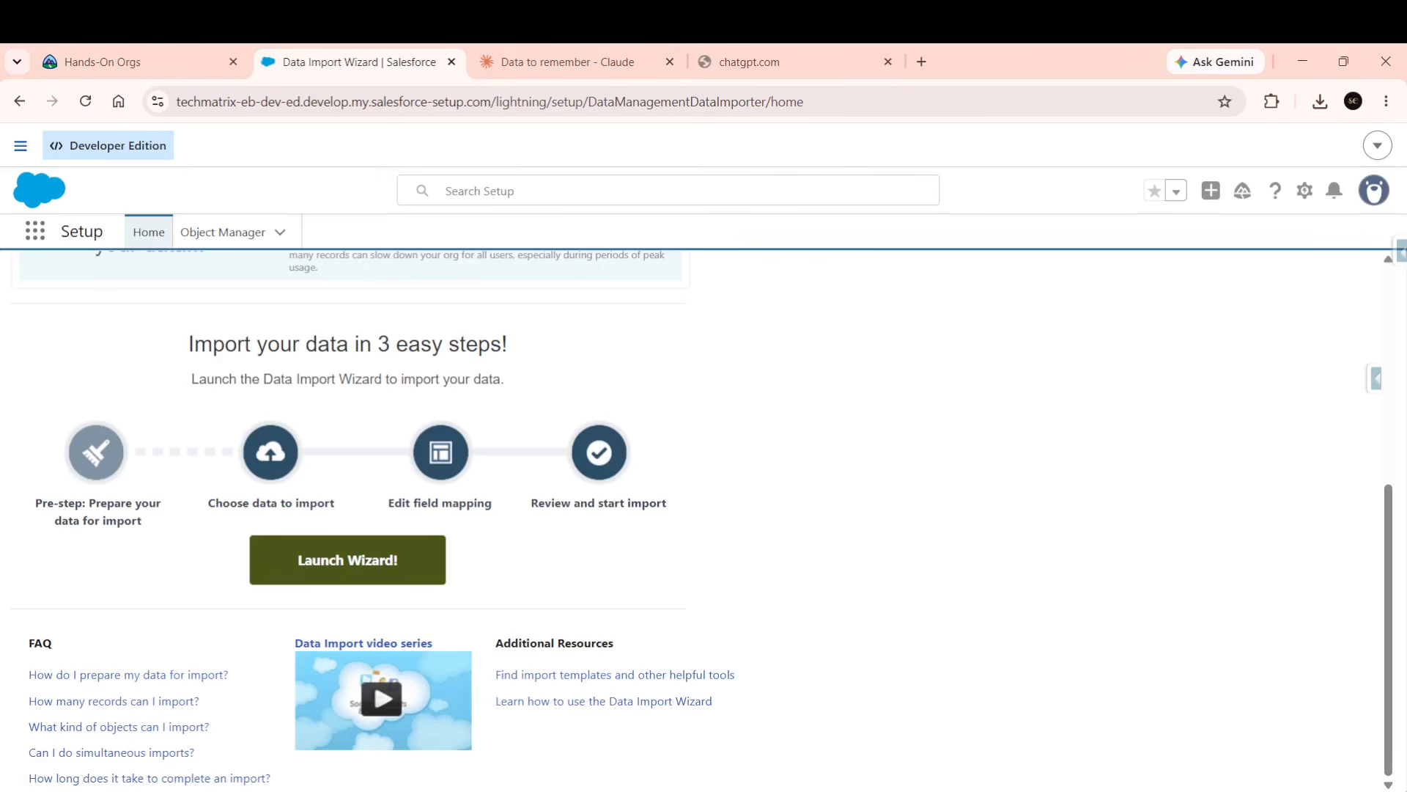
# Launch the wizard and choose Accounts and Contacts from the standard objects.
pyautogui.scroll(4, 402, 504)
pyautogui.scroll(-4, 401, 503)
pyautogui.click(320, 561)
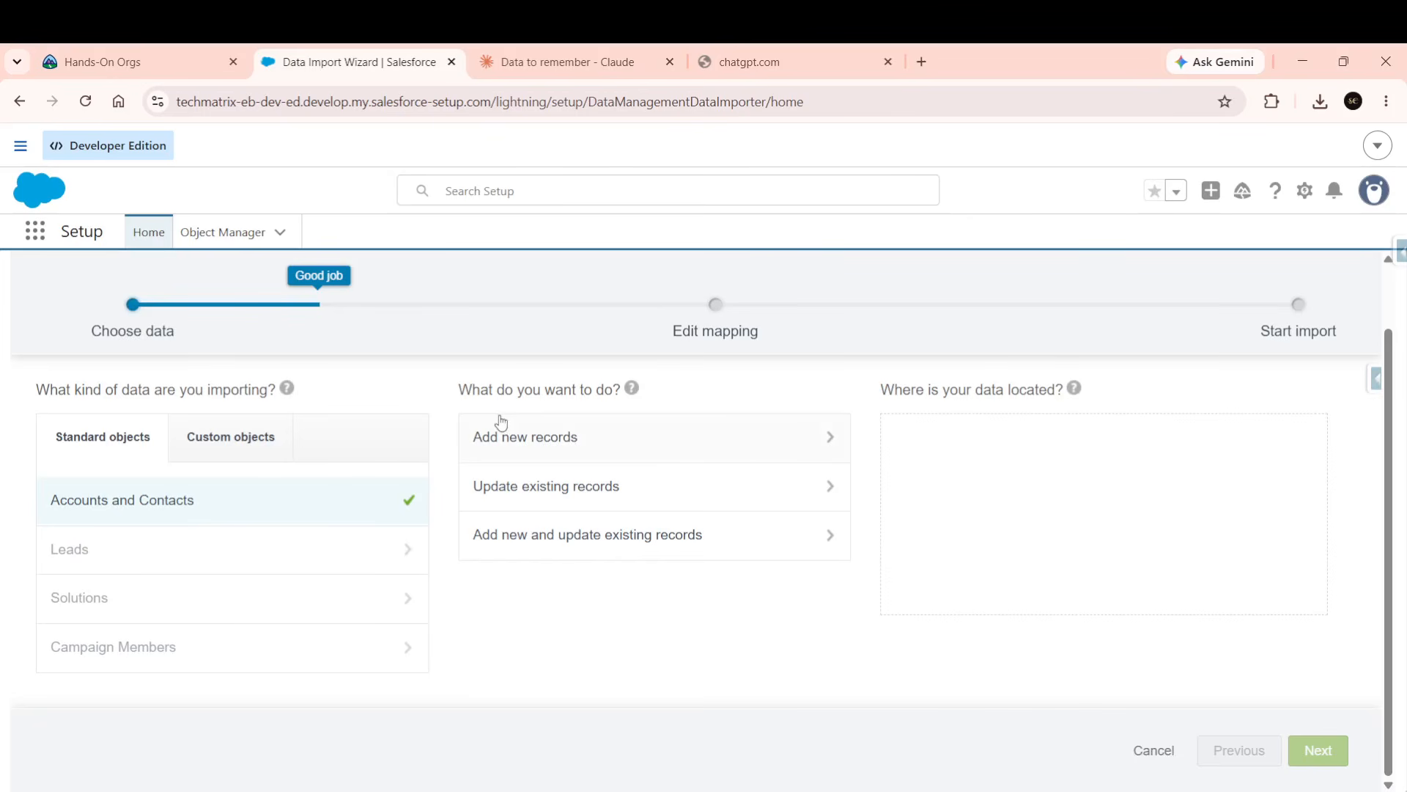
# Choose Add new records with CSV as the source and attach 01_Account.csv.
pyautogui.click(540, 444)
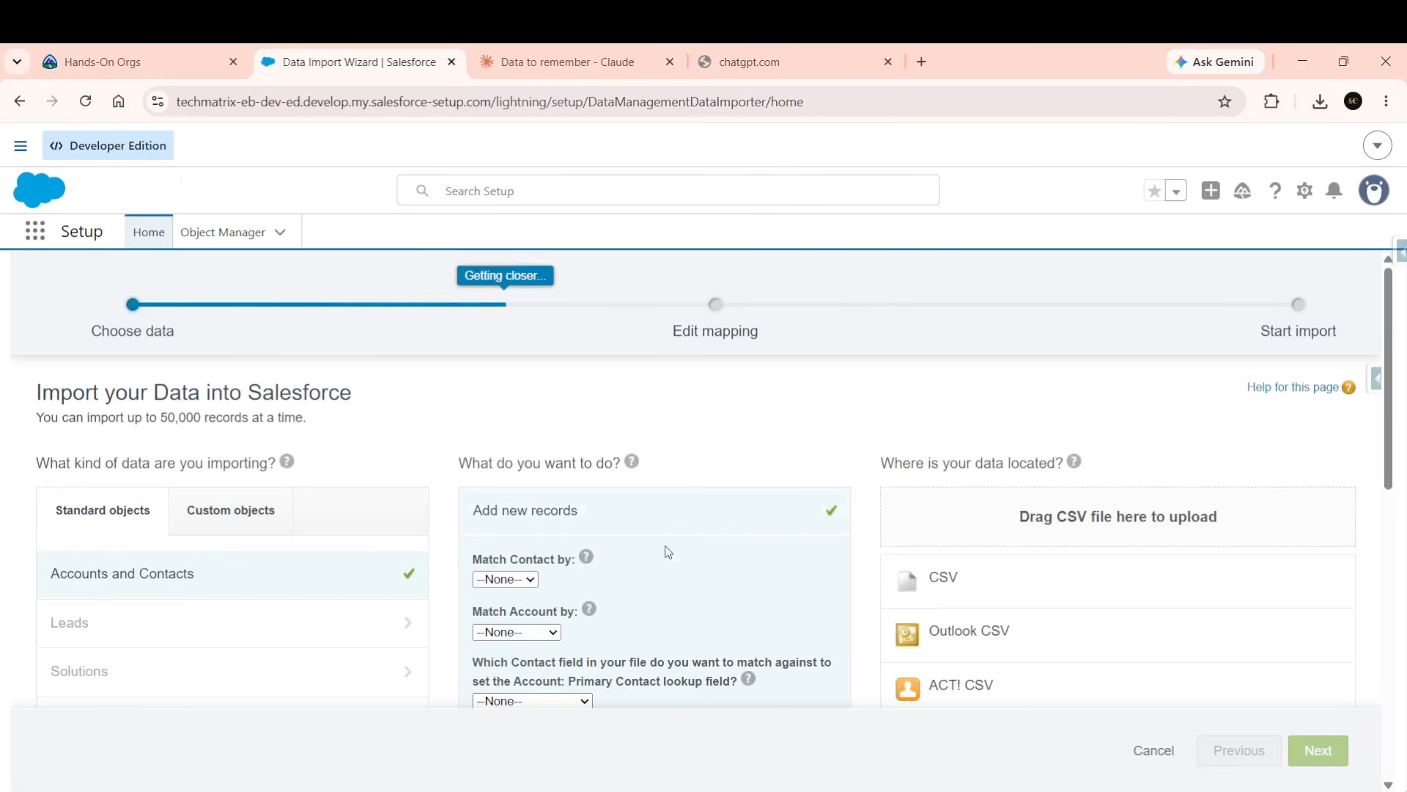
pyautogui.scroll(-1, 668, 551)
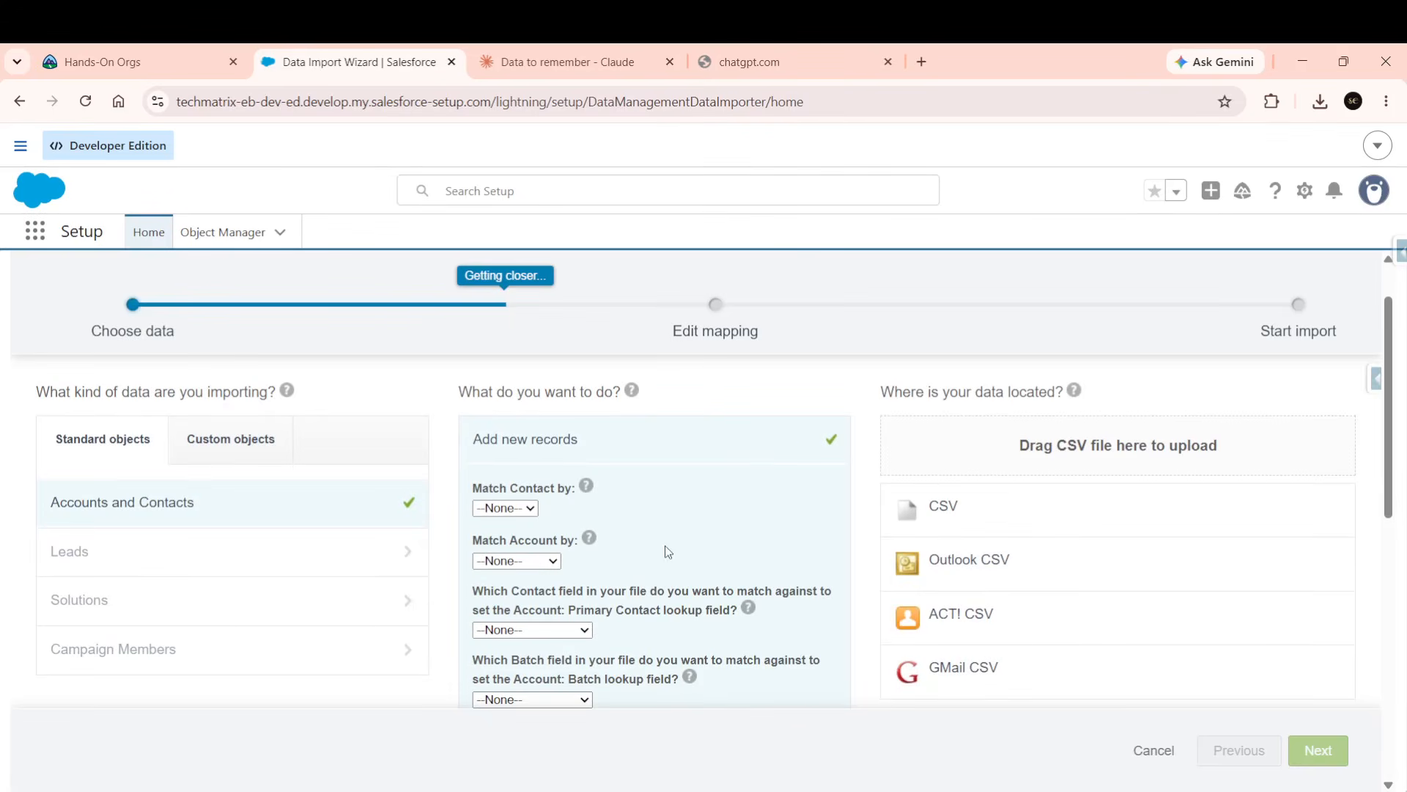
pyautogui.click(995, 508)
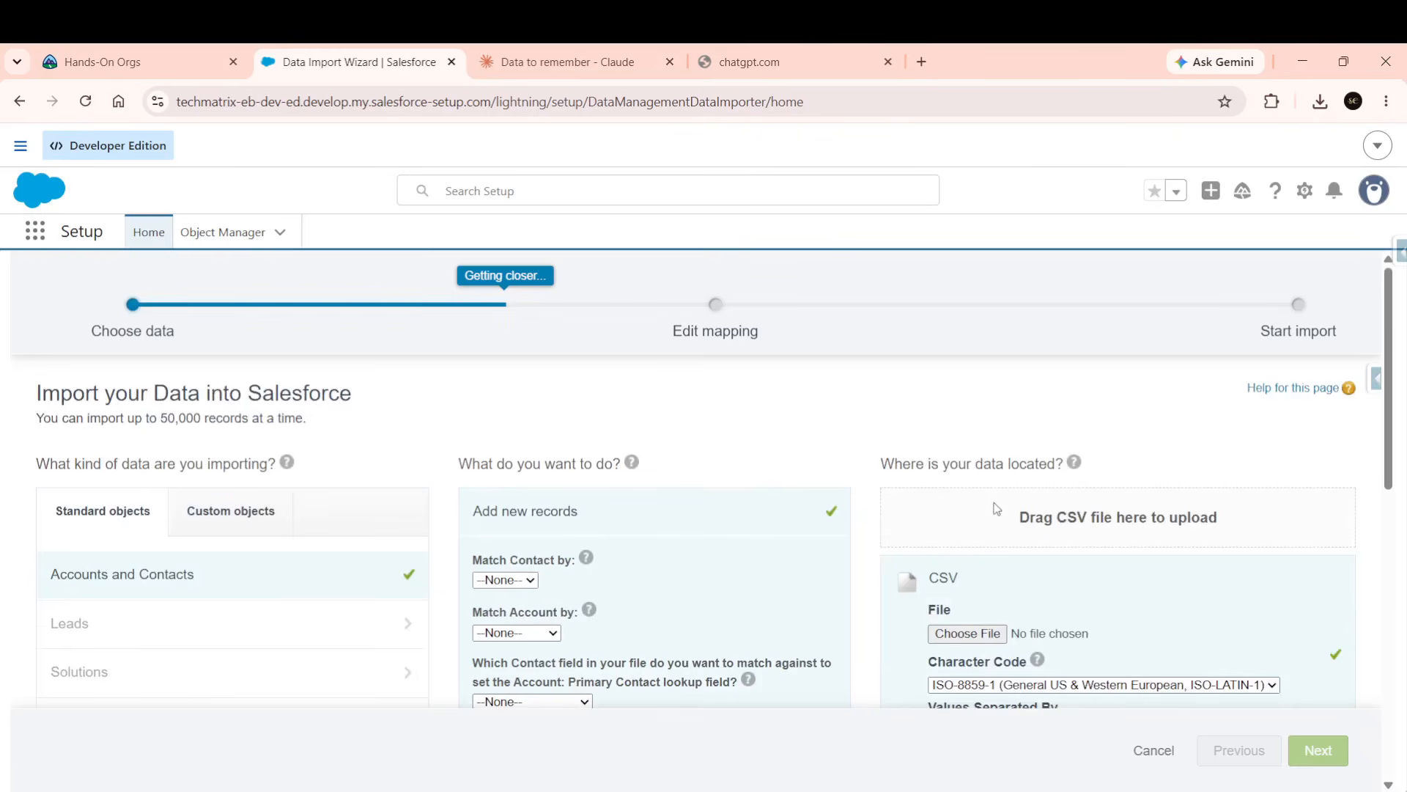
pyautogui.click(961, 634)
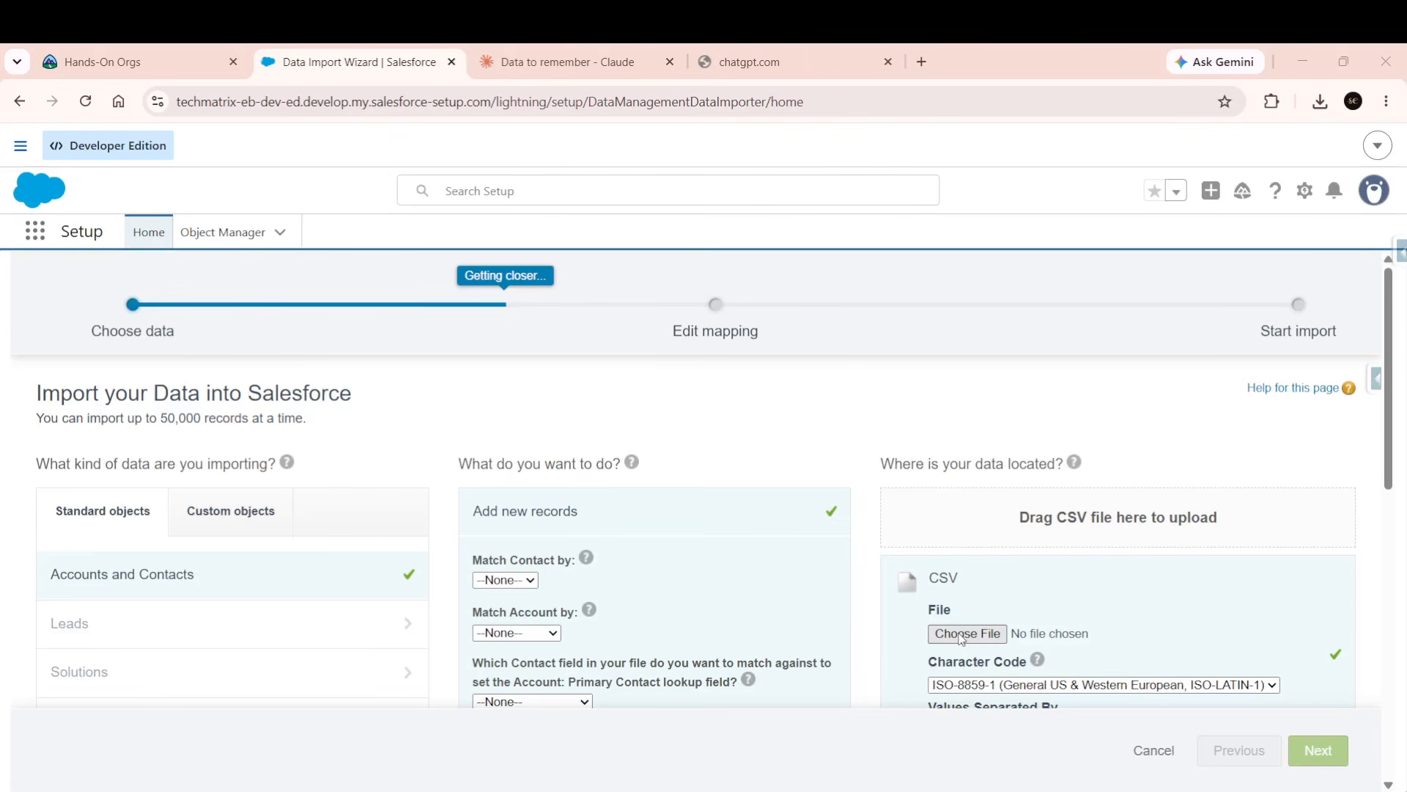
pyautogui.click(891, 601)
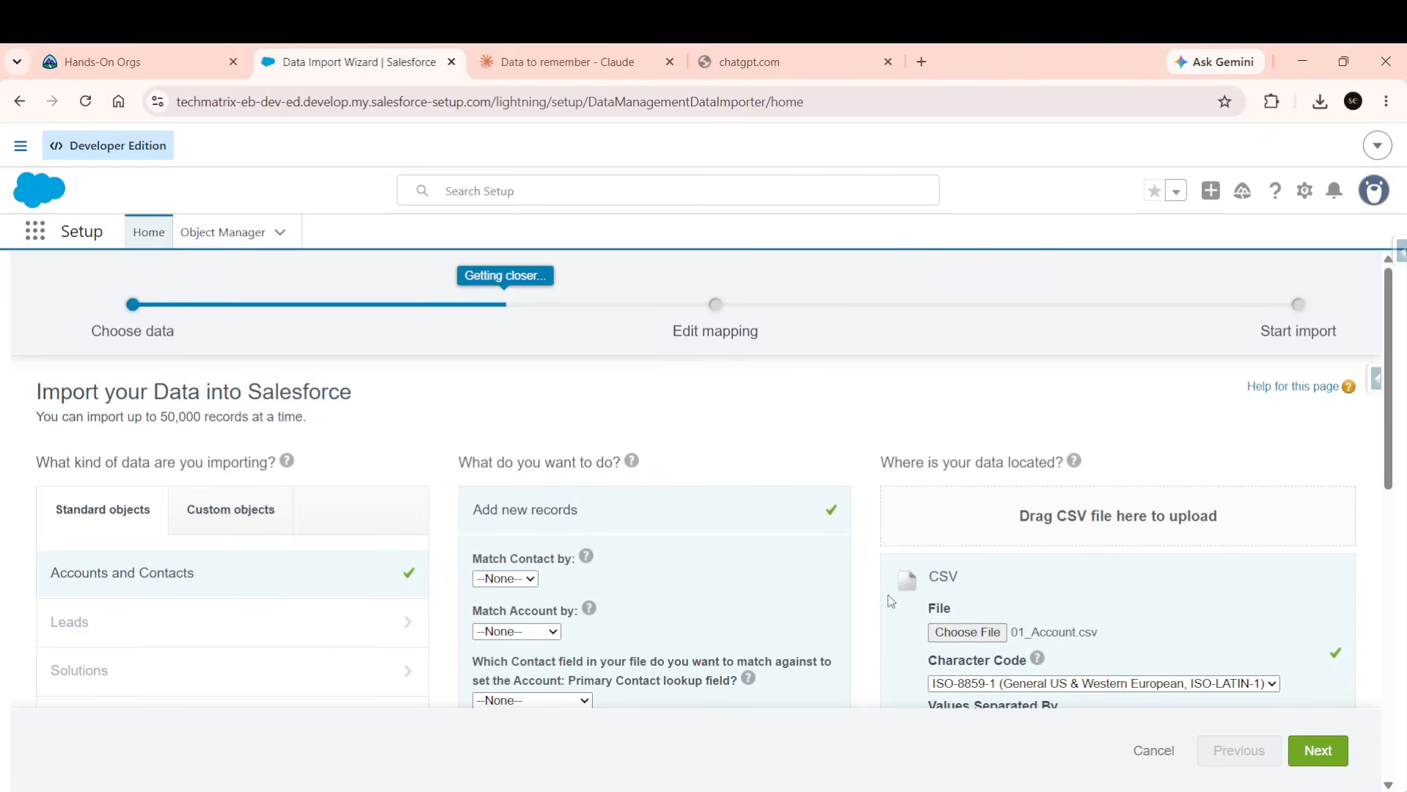
# Move to field mapping and pick Contact: Email for the unmapped Email__c column.
pyautogui.click(1327, 755)
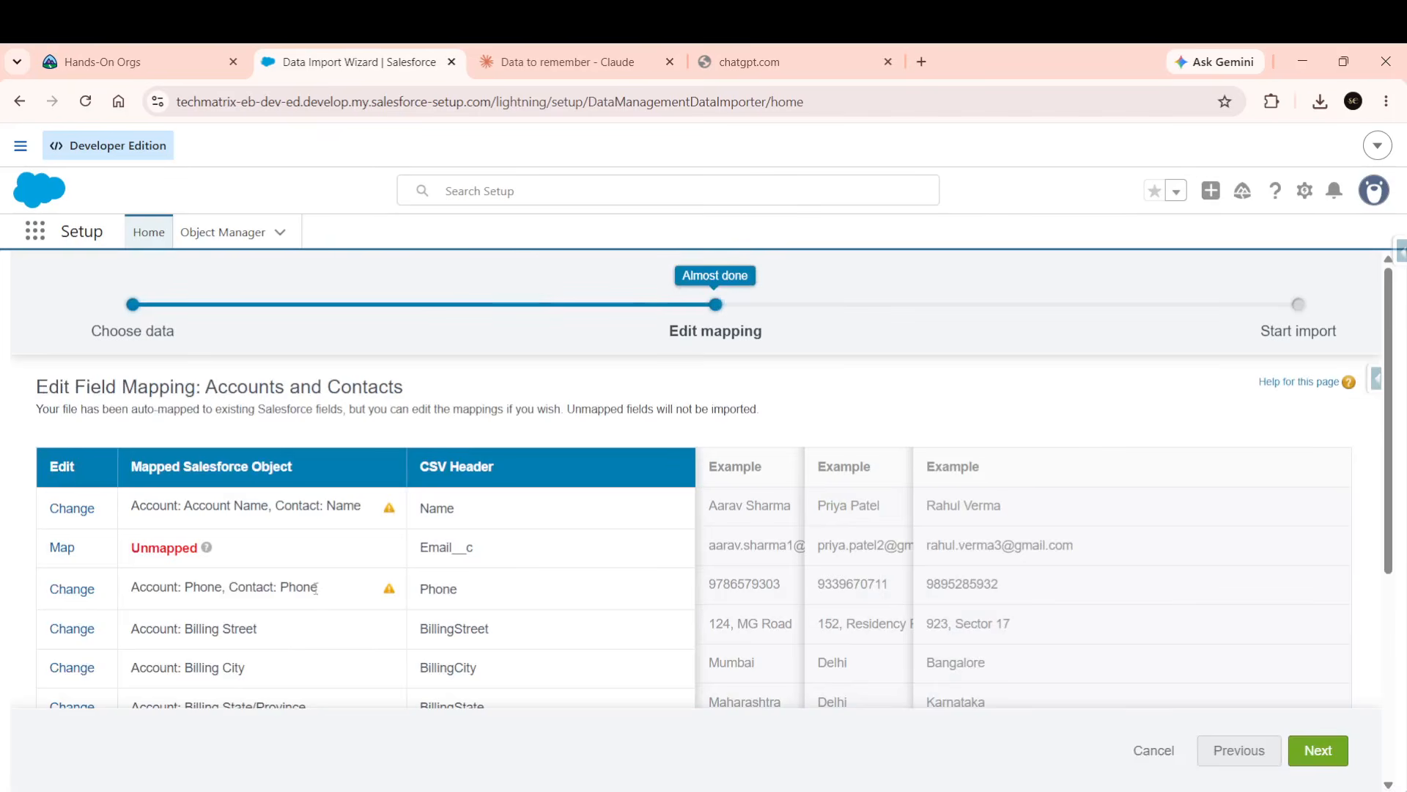
pyautogui.scroll(-5, 315, 586)
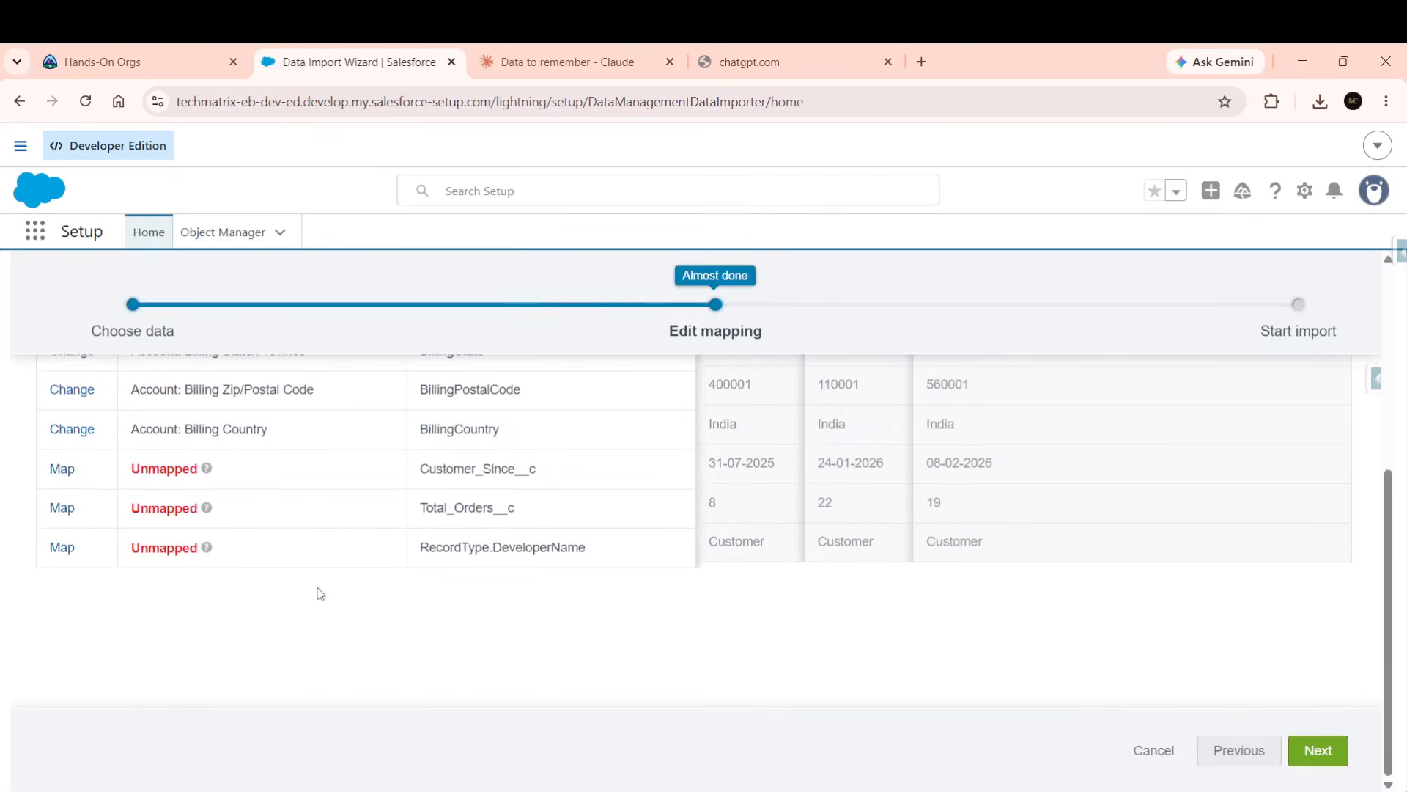
pyautogui.scroll(5, 320, 593)
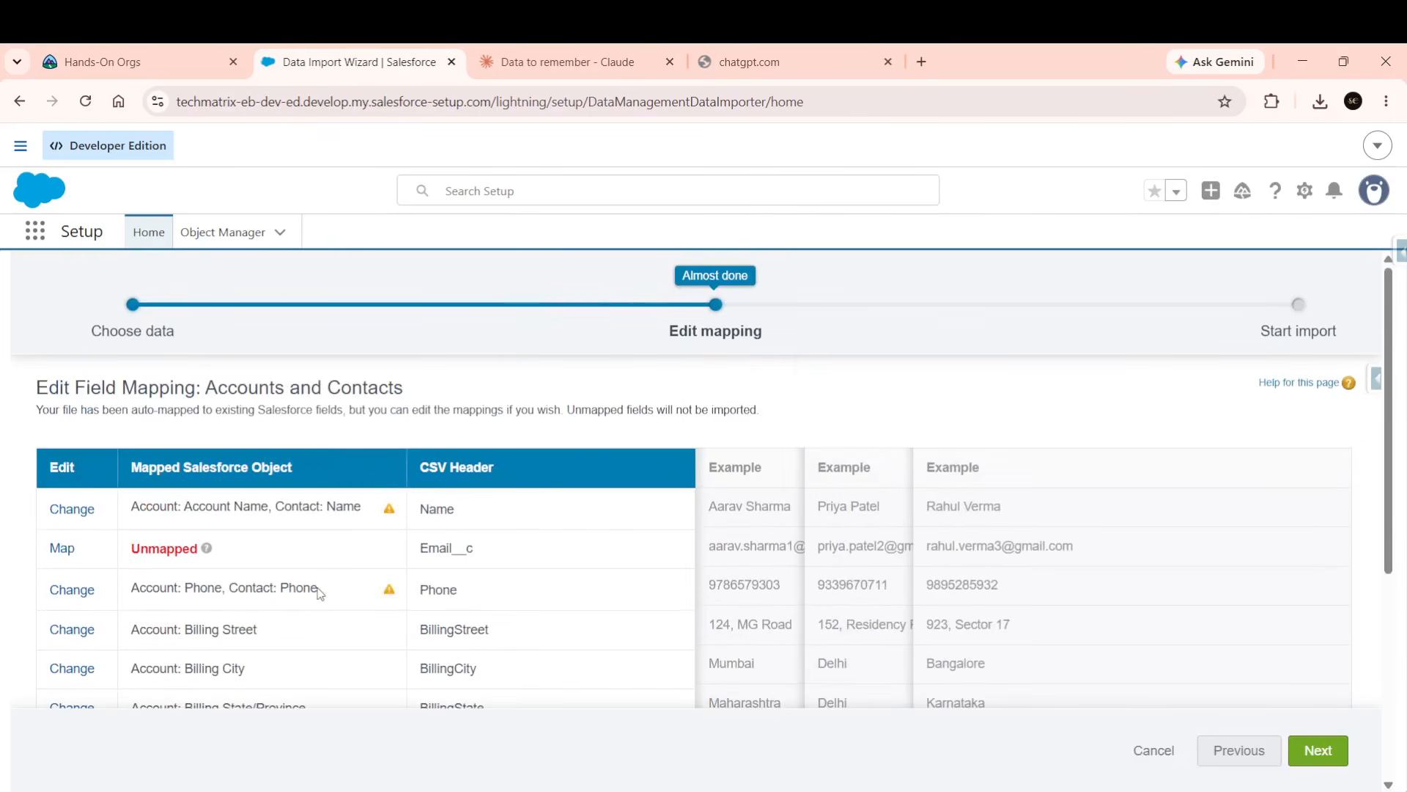
pyautogui.click(63, 550)
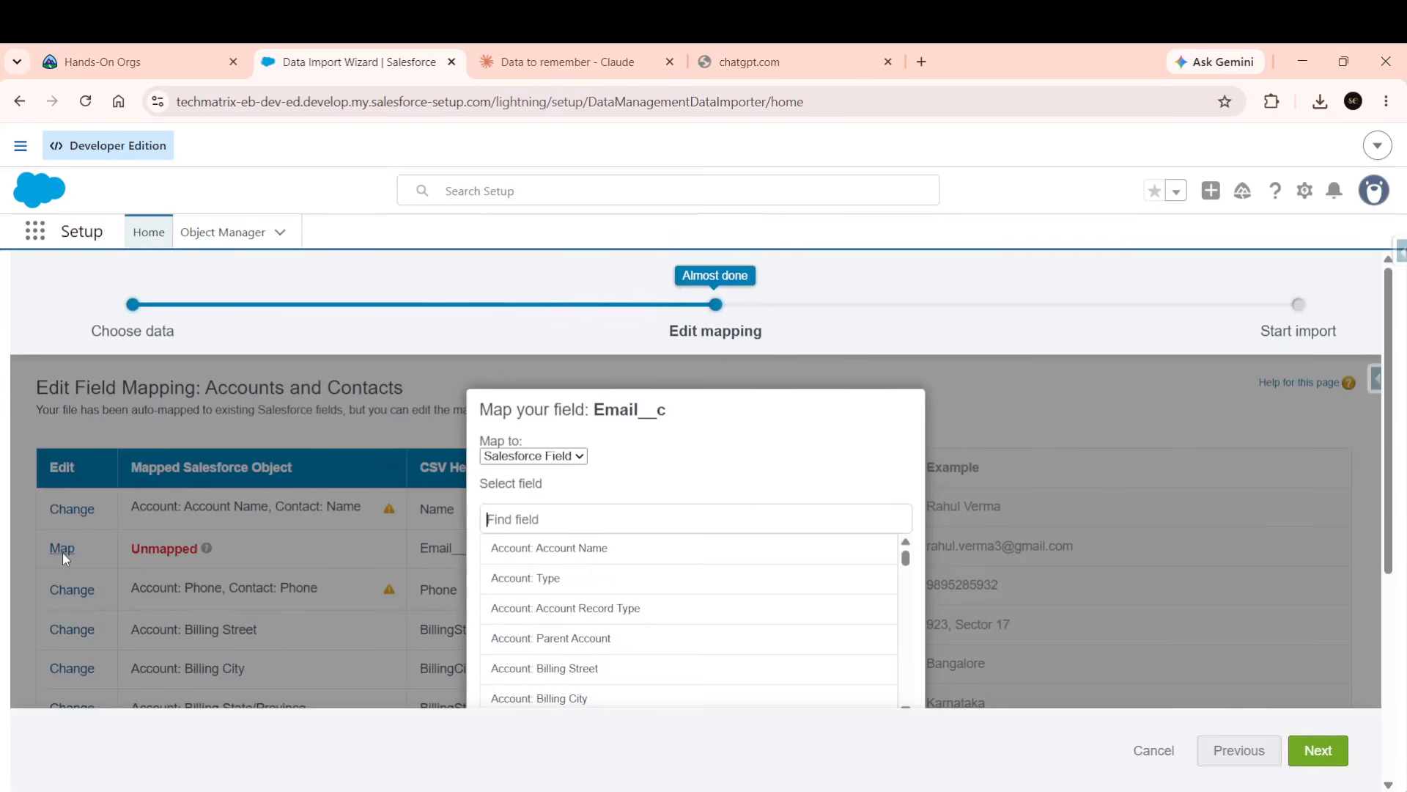
pyautogui.click(545, 522)
pyautogui.write('email')
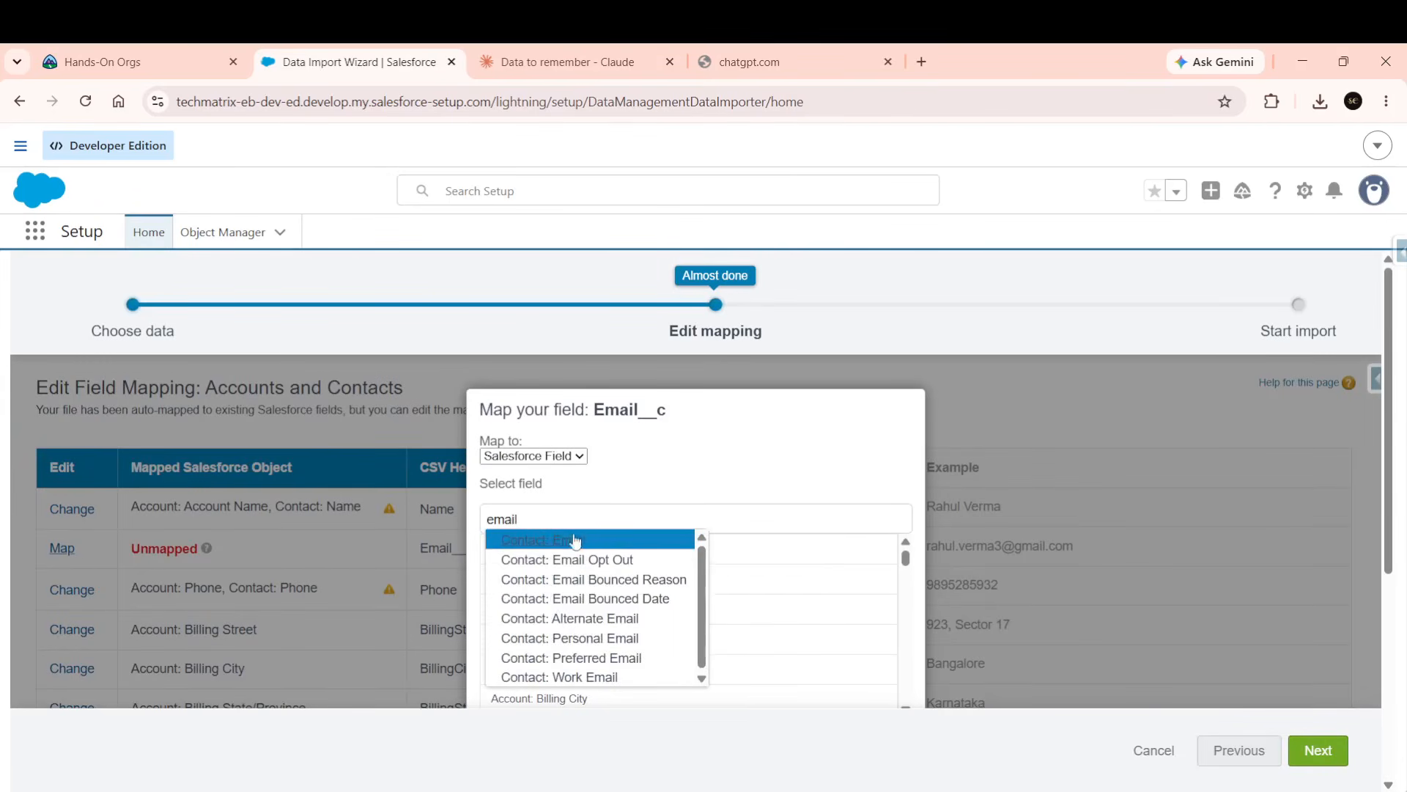
pyautogui.click(563, 548)
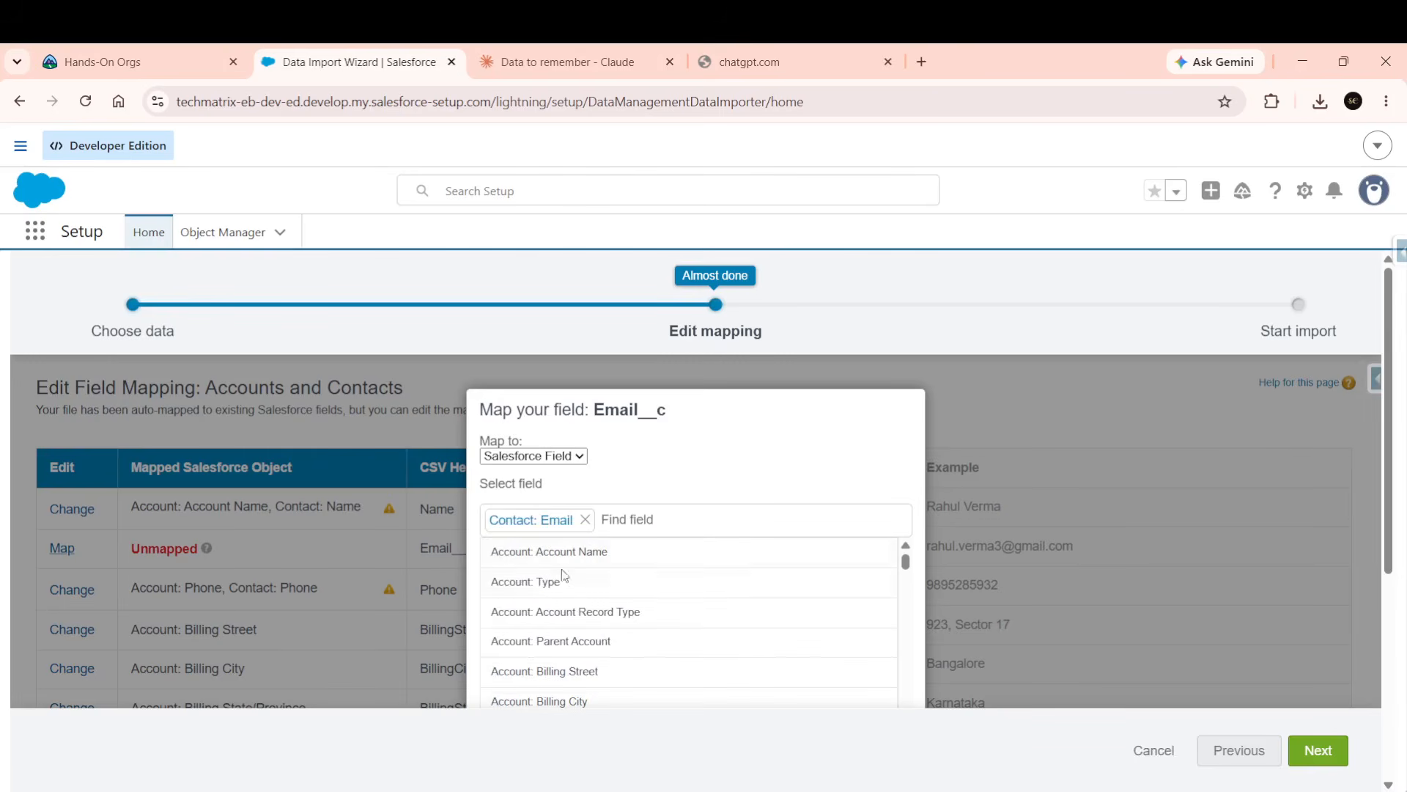
# Zoom the page out and confirm the Email__c to Contact: Email mapping.
pyautogui.scroll(-5, 564, 587)
pyautogui.scroll(-8, 564, 588)
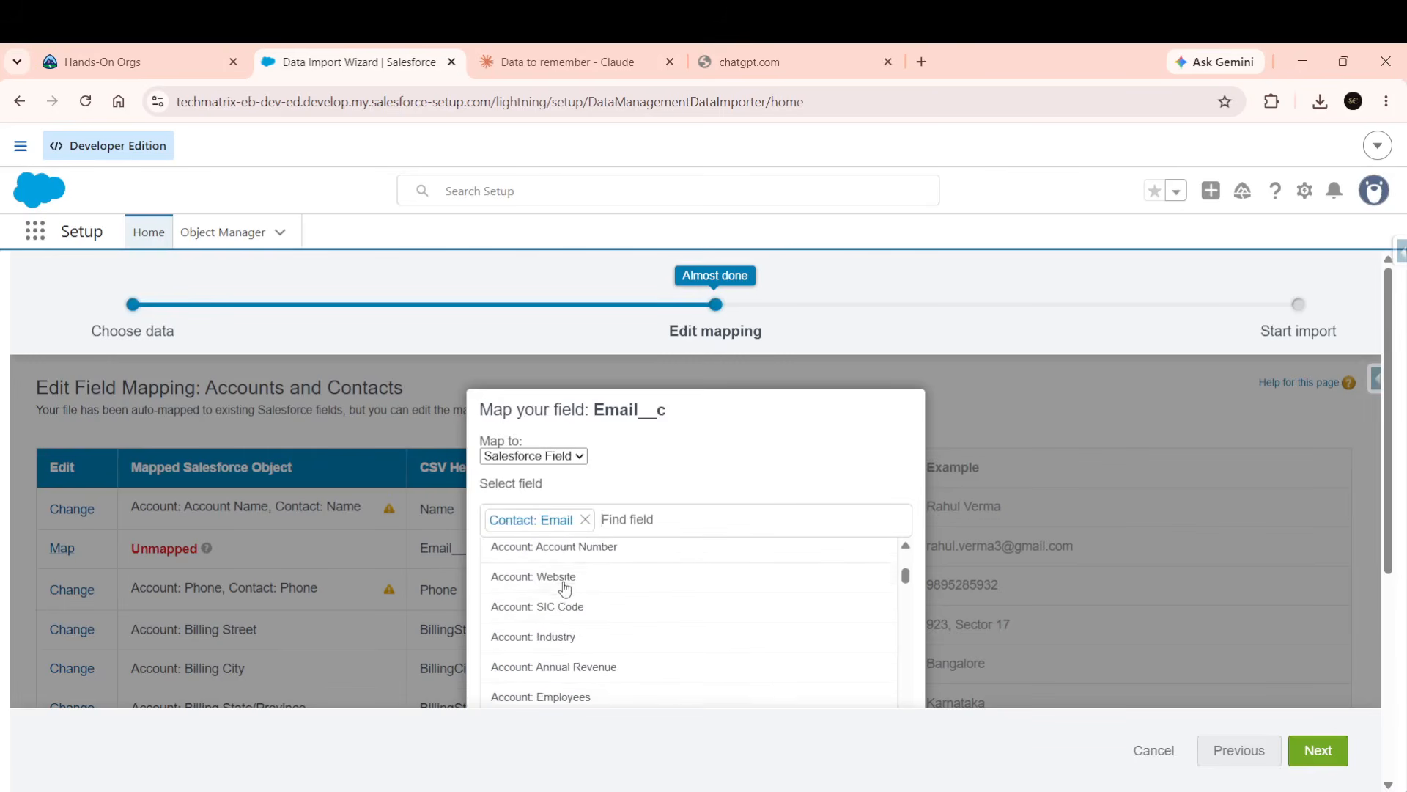
pyautogui.scroll(-6, 565, 588)
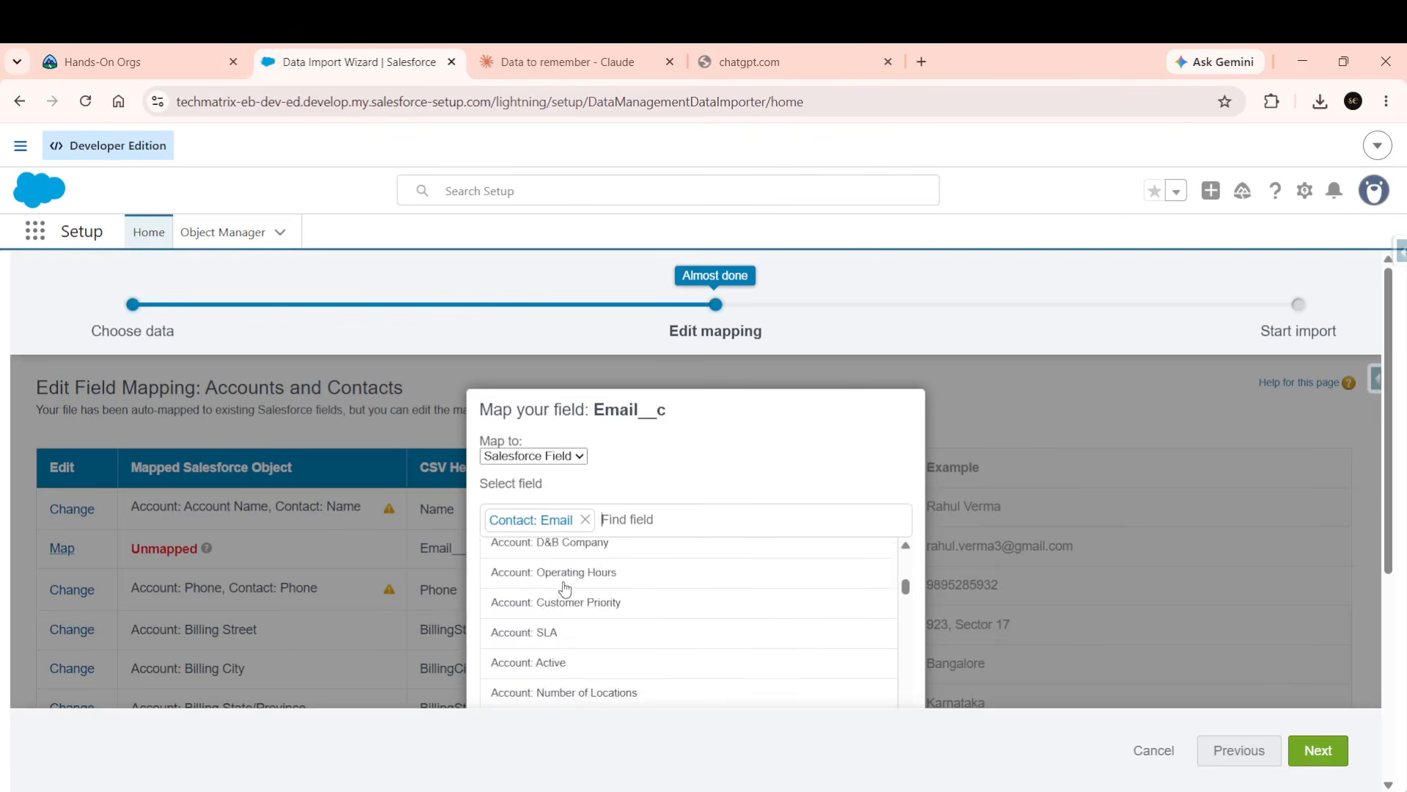
pyautogui.scroll(12, 564, 588)
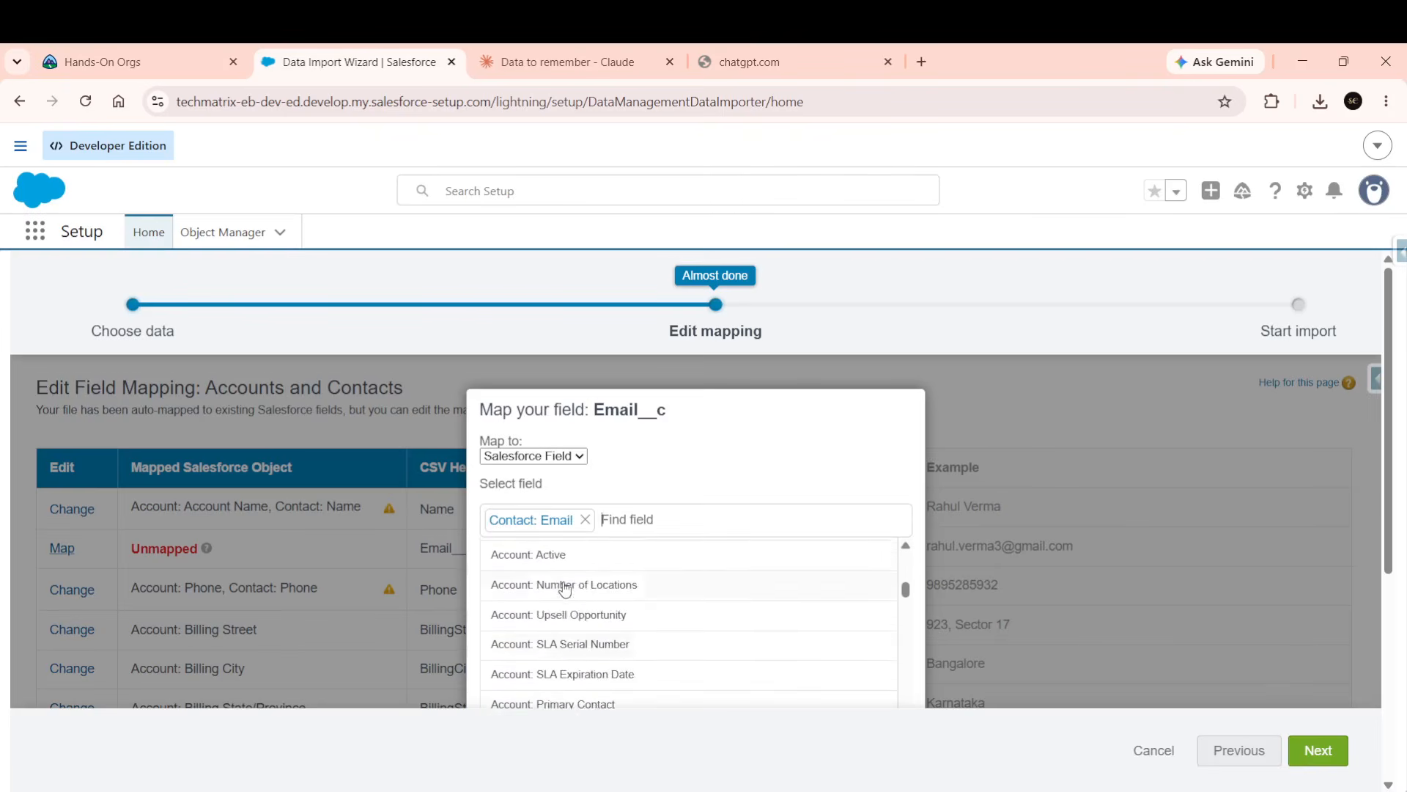
pyautogui.scroll(5, 564, 587)
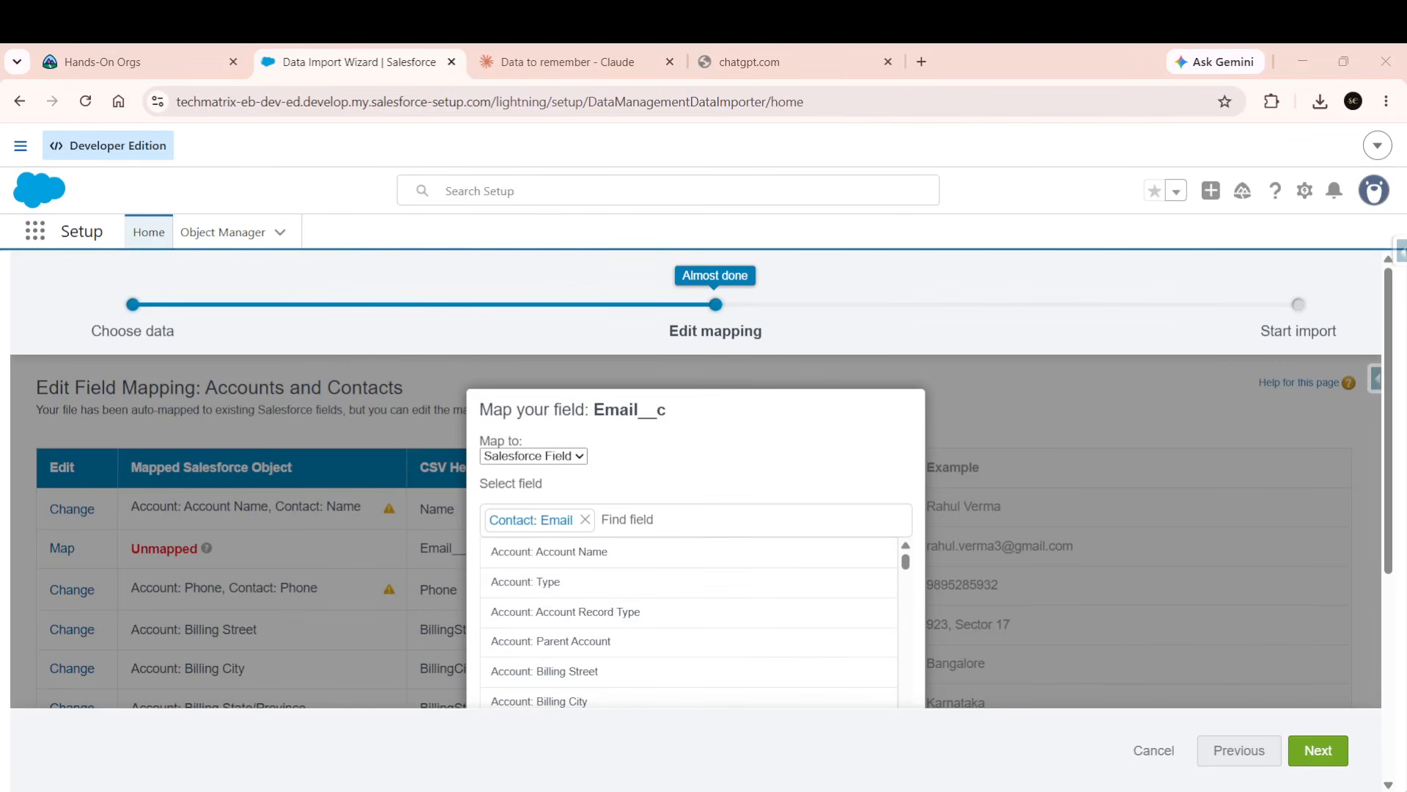
pyautogui.hotkey('ctrl', '-')
pyautogui.hotkey('ctrl', '-')
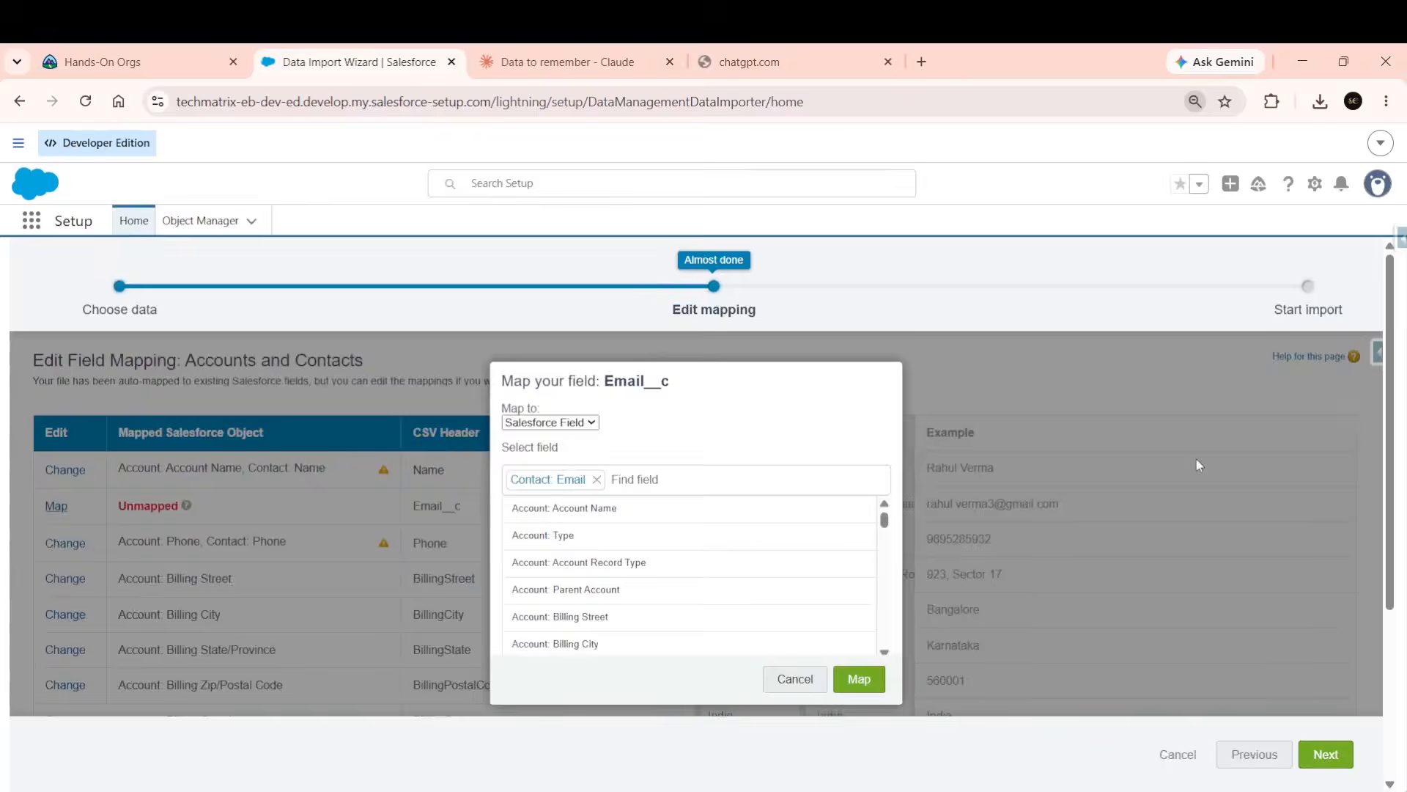
pyautogui.scroll(-5, 659, 535)
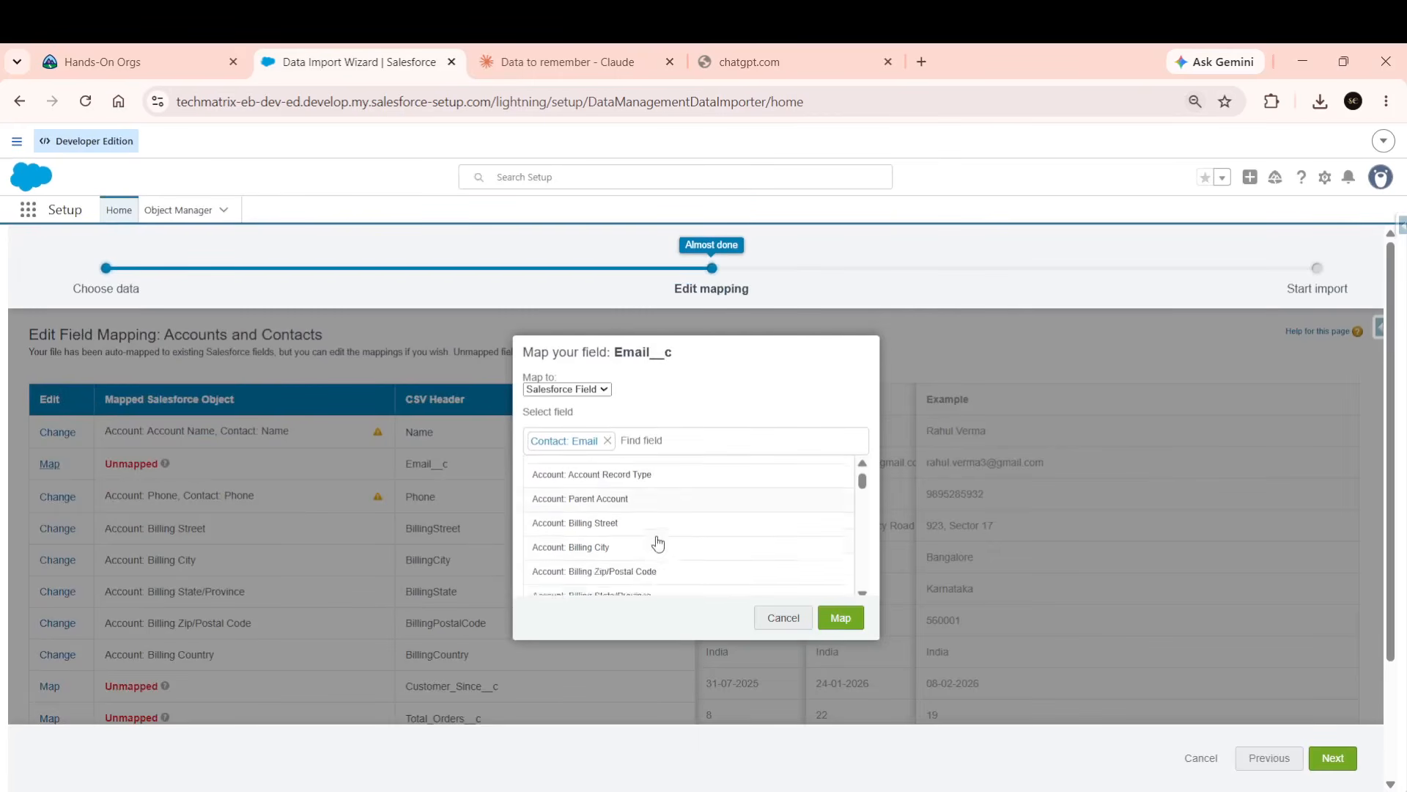
pyautogui.scroll(5, 660, 543)
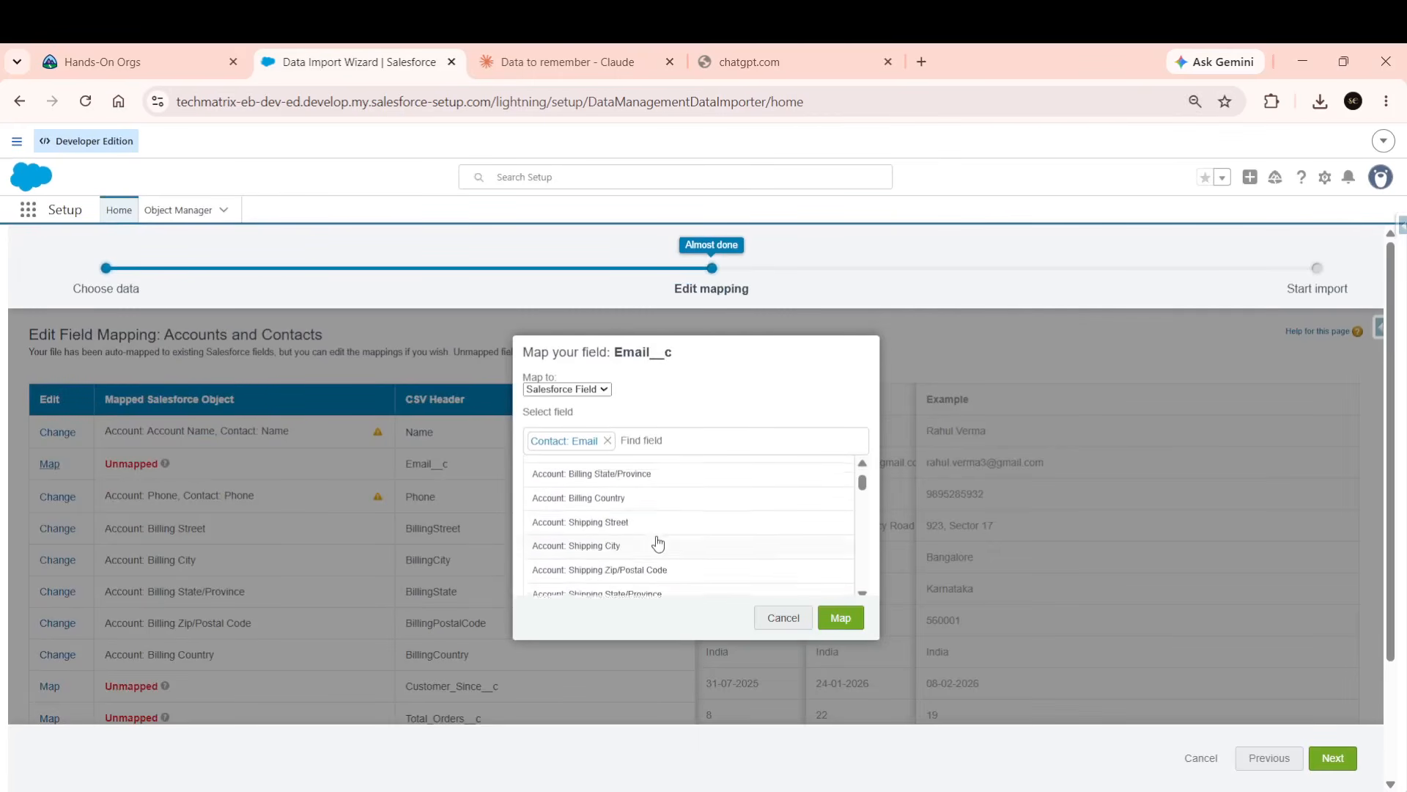
pyautogui.scroll(-3, 658, 542)
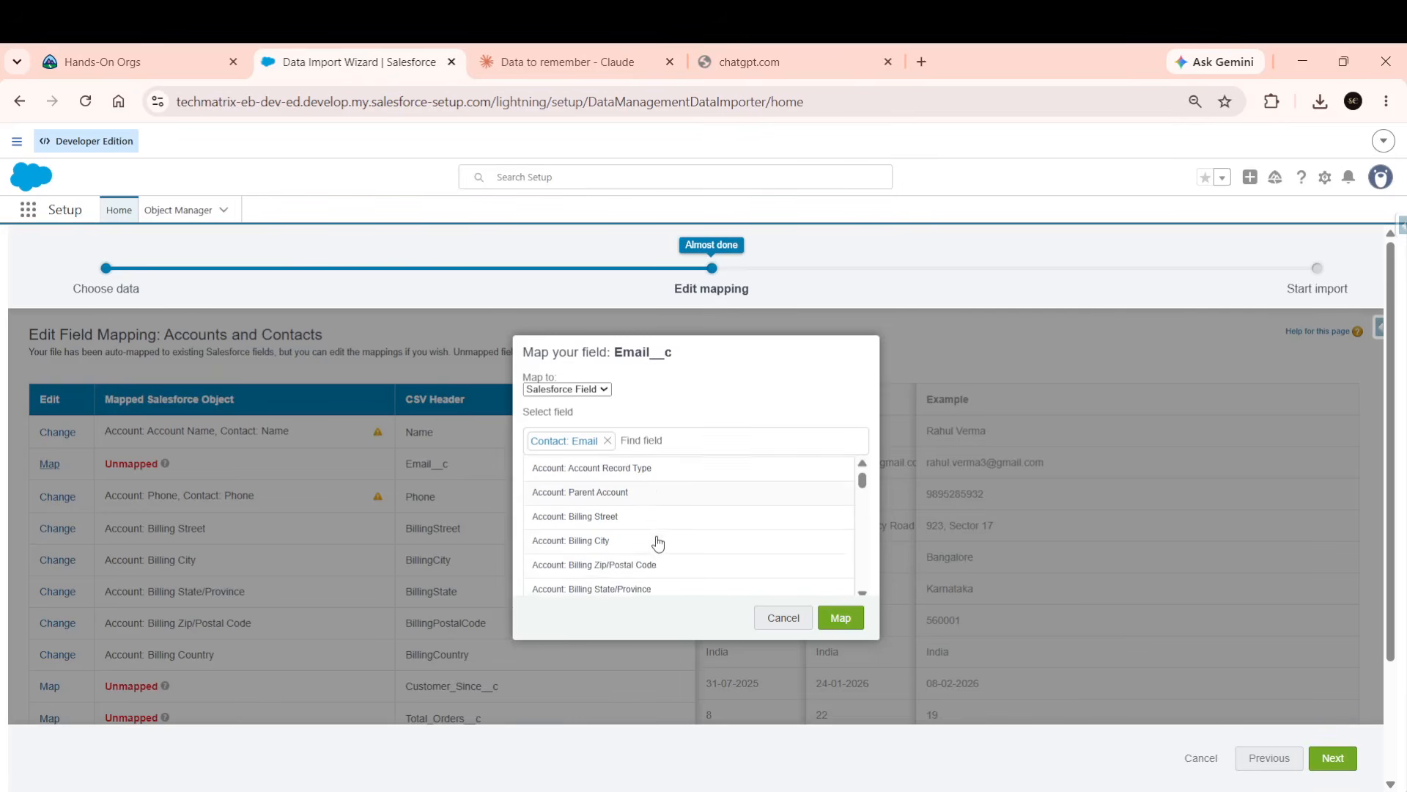
pyautogui.scroll(-5, 642, 535)
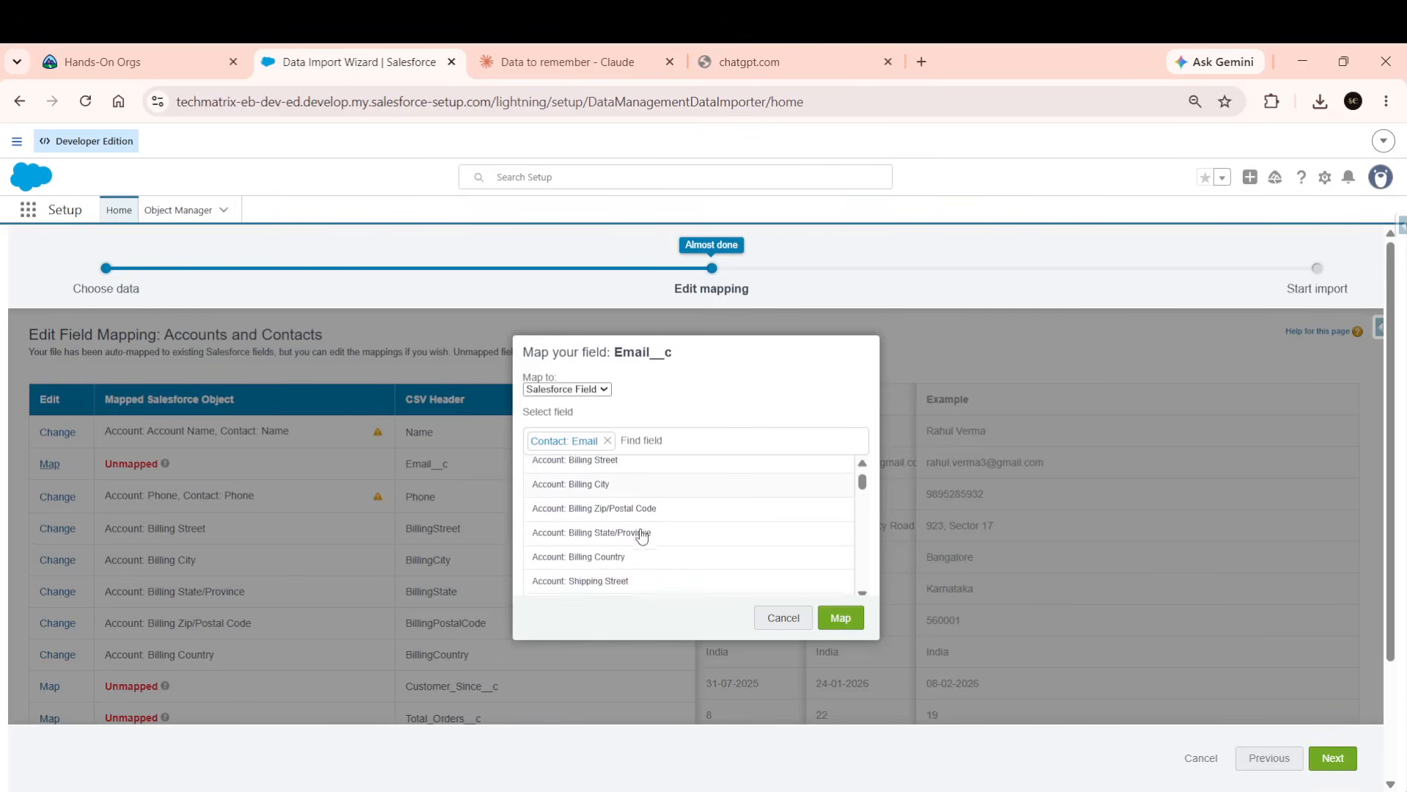
pyautogui.click(839, 617)
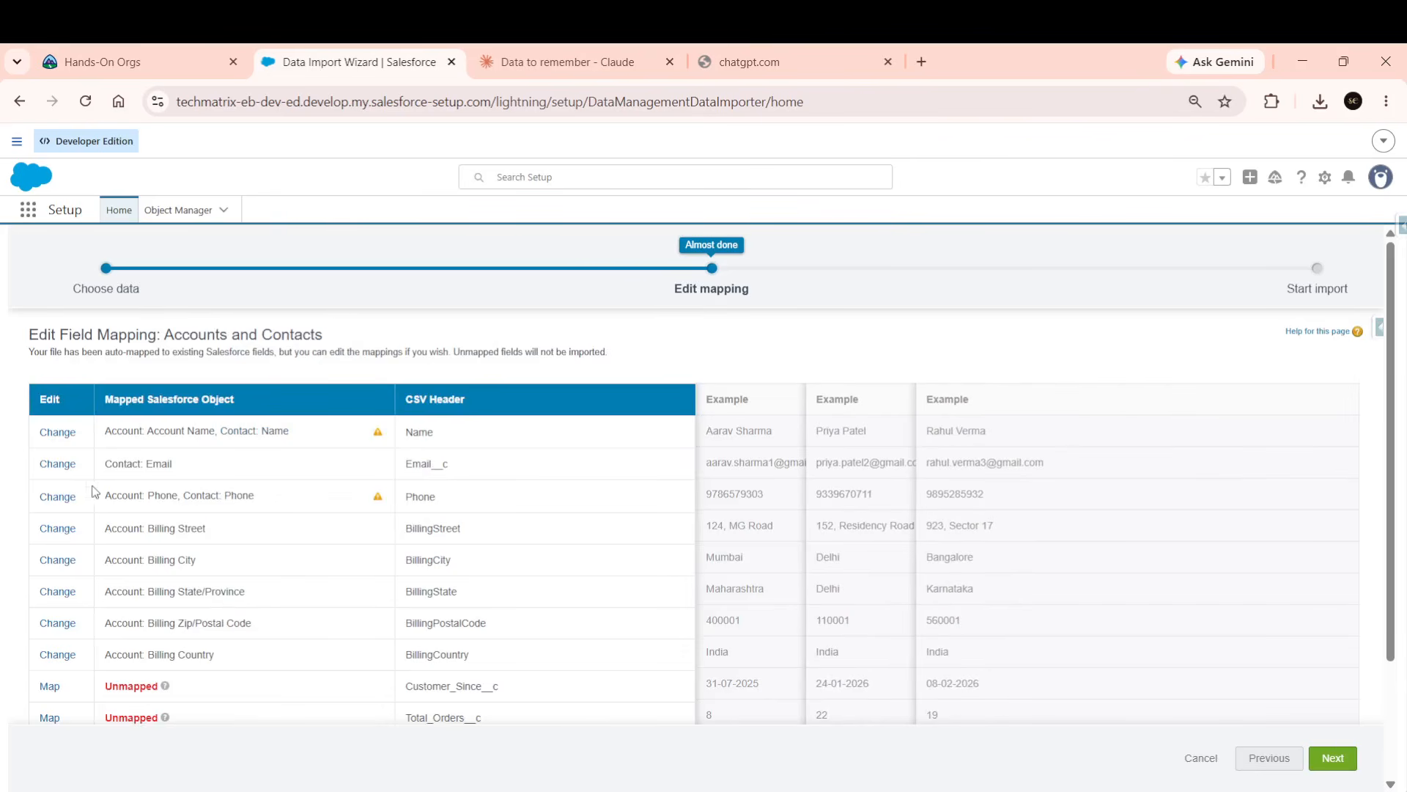
pyautogui.click(50, 687)
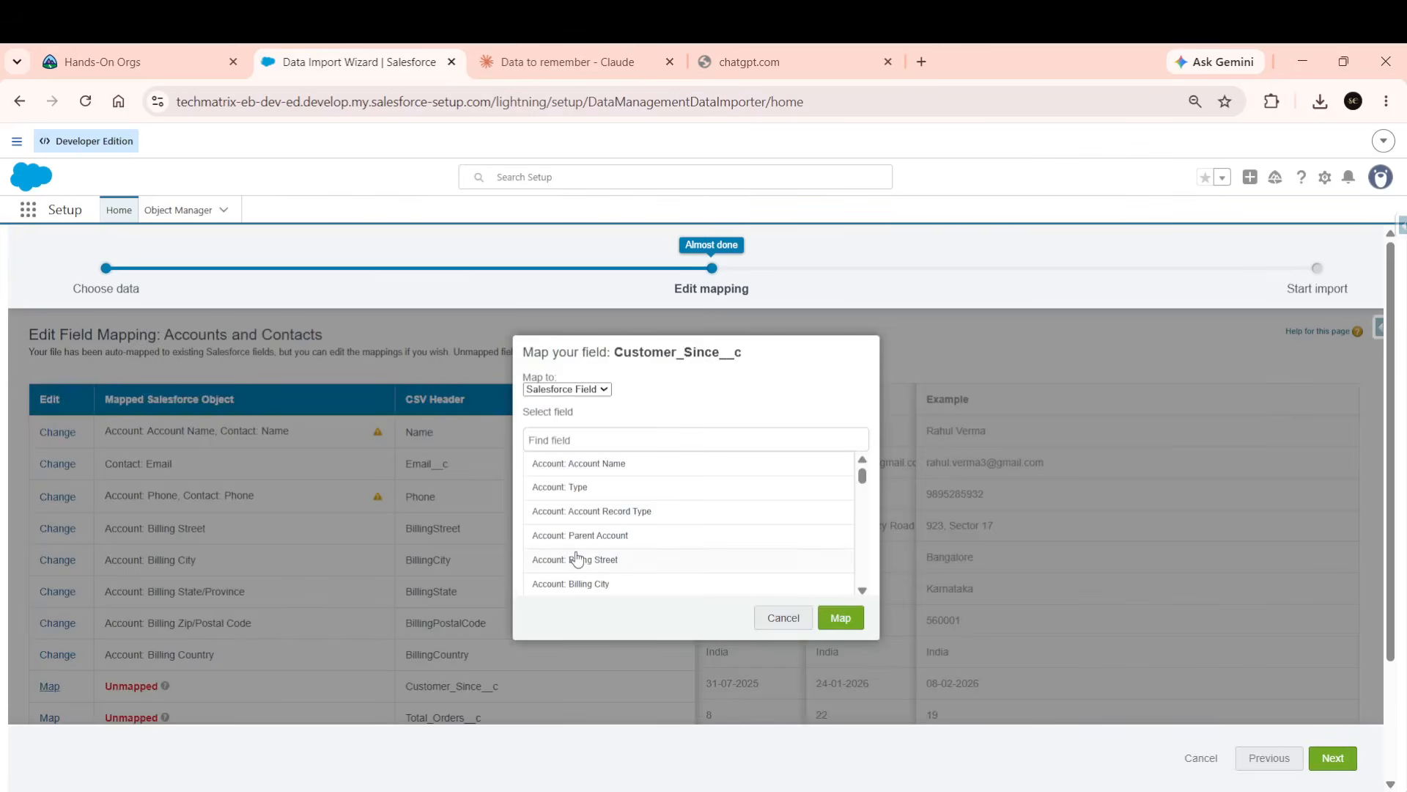
pyautogui.click(778, 625)
pyautogui.scroll(-2, 437, 669)
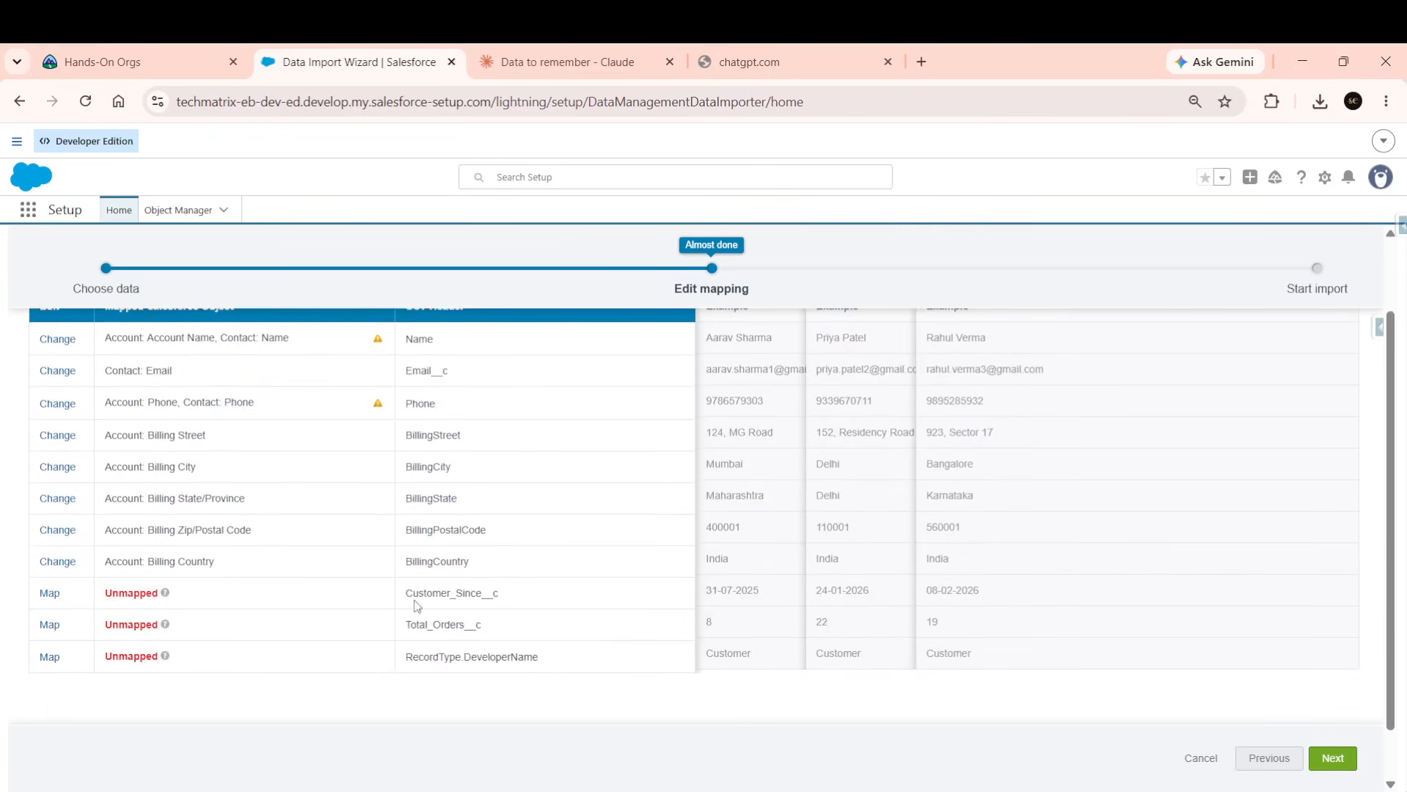
pyautogui.click(49, 592)
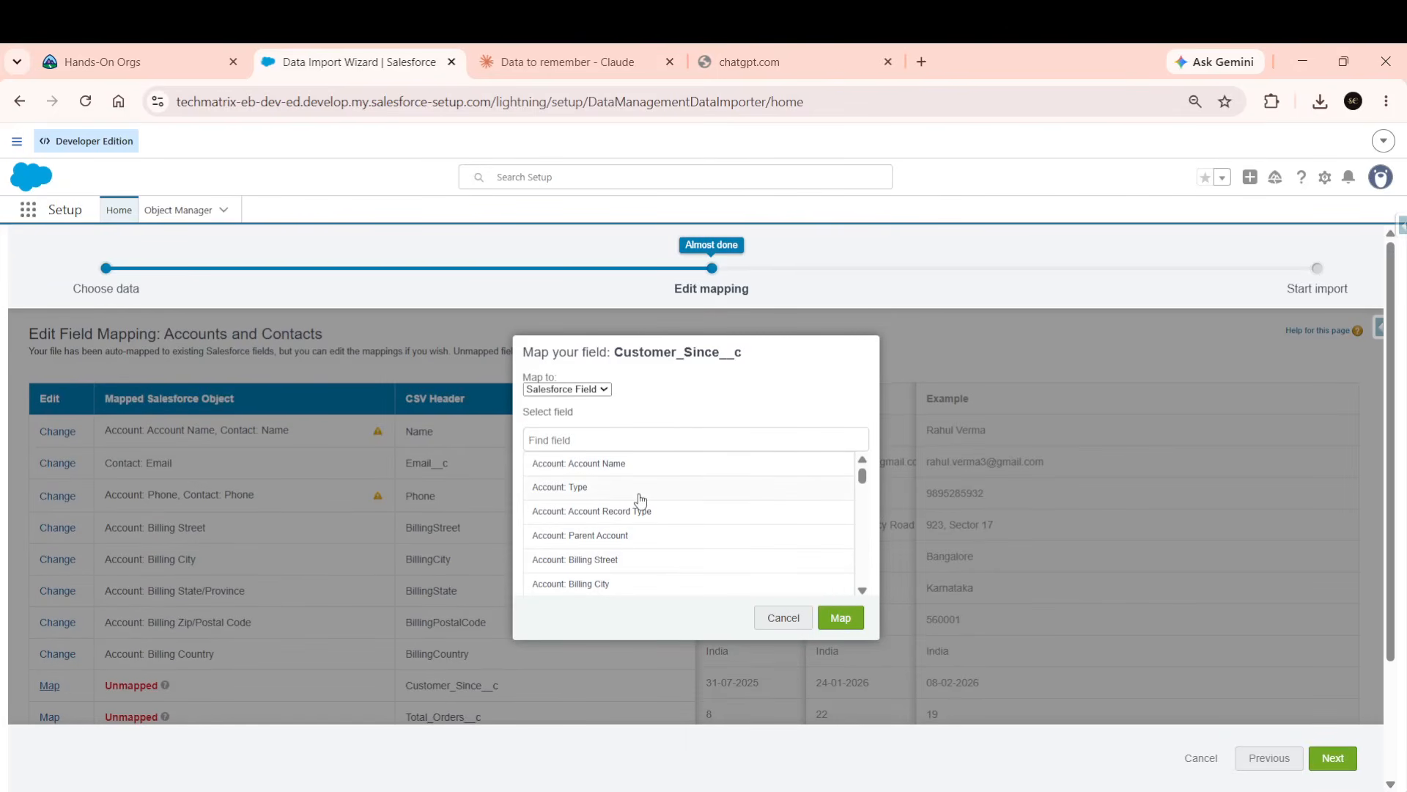
pyautogui.scroll(-5, 637, 499)
pyautogui.scroll(-2, 640, 501)
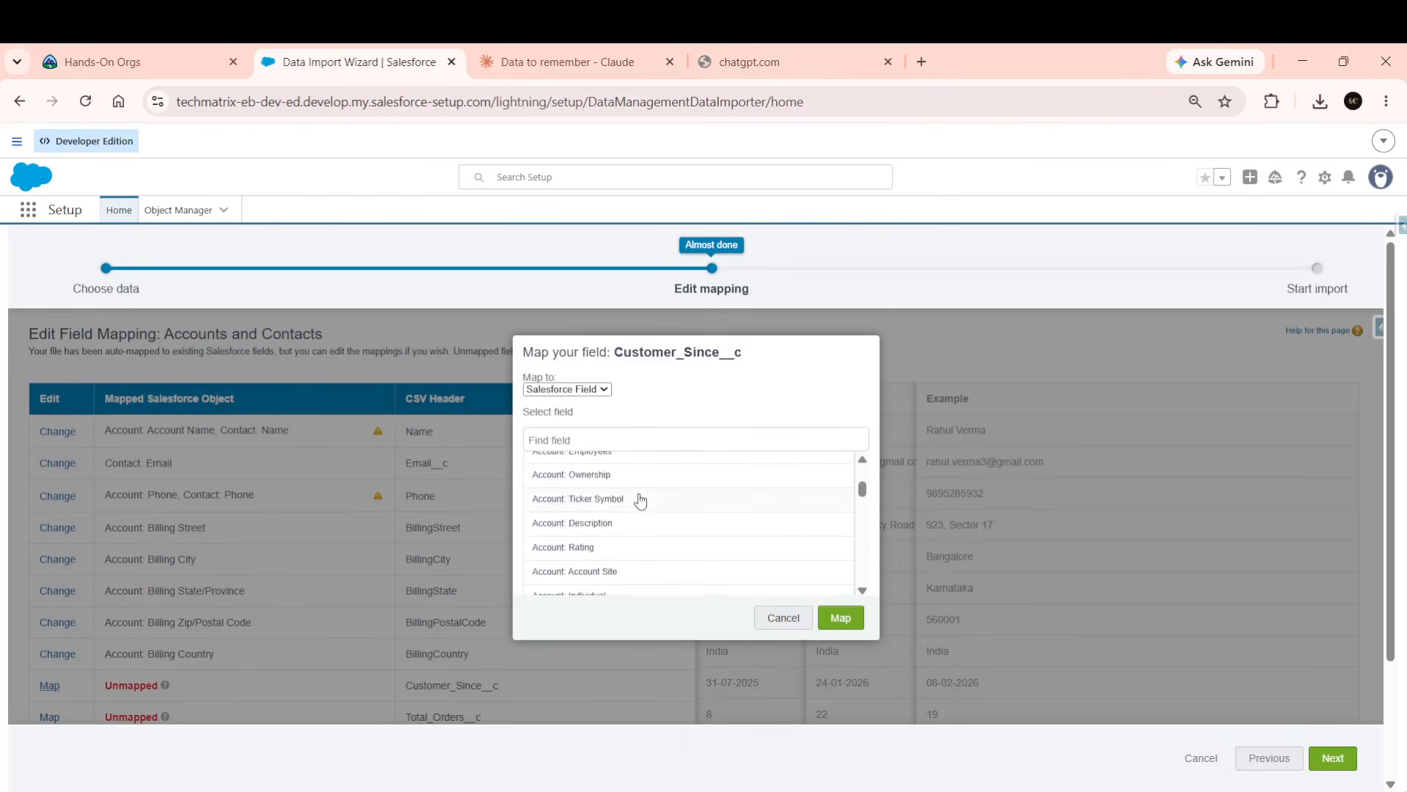
pyautogui.write('com')
pyautogui.press('BackSpace')
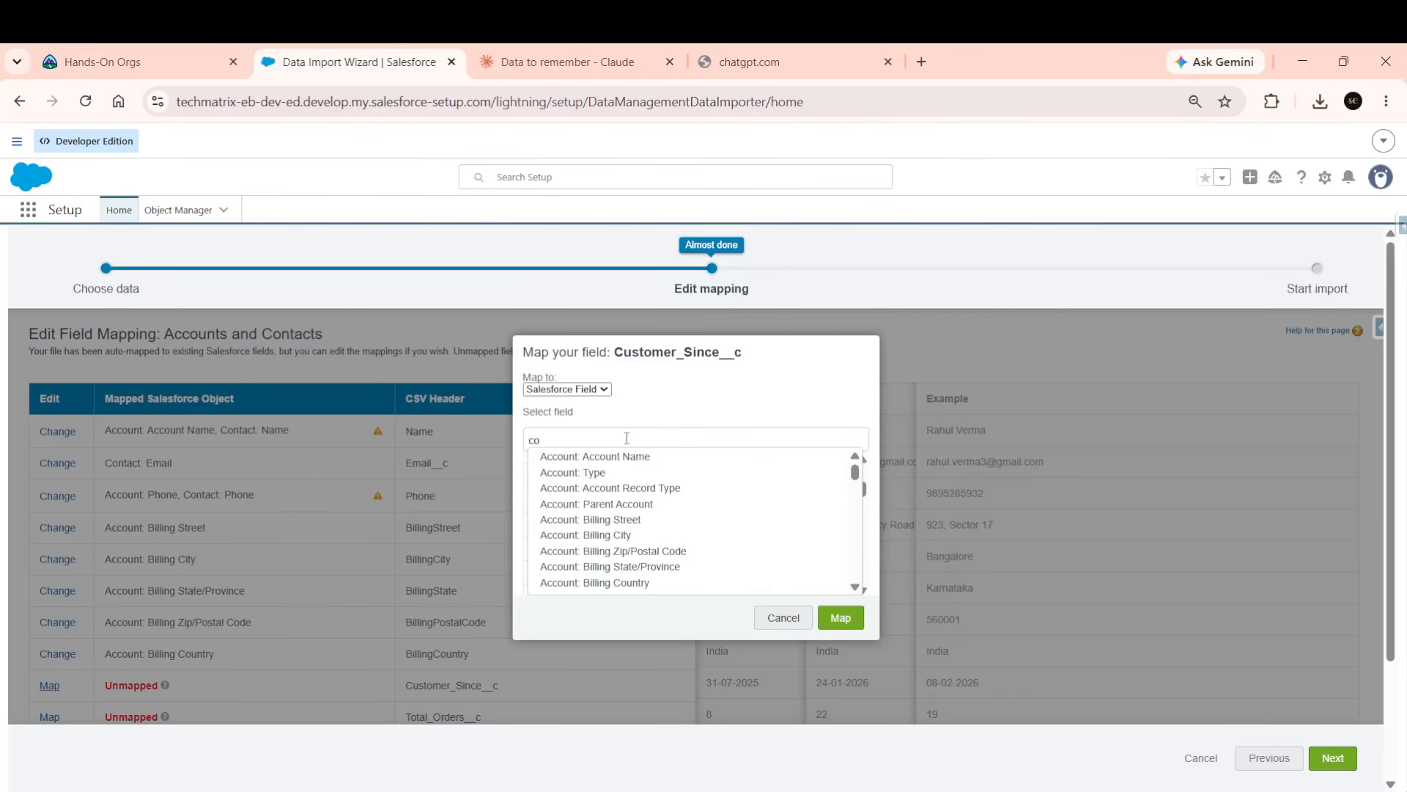
pyautogui.write('stomer')
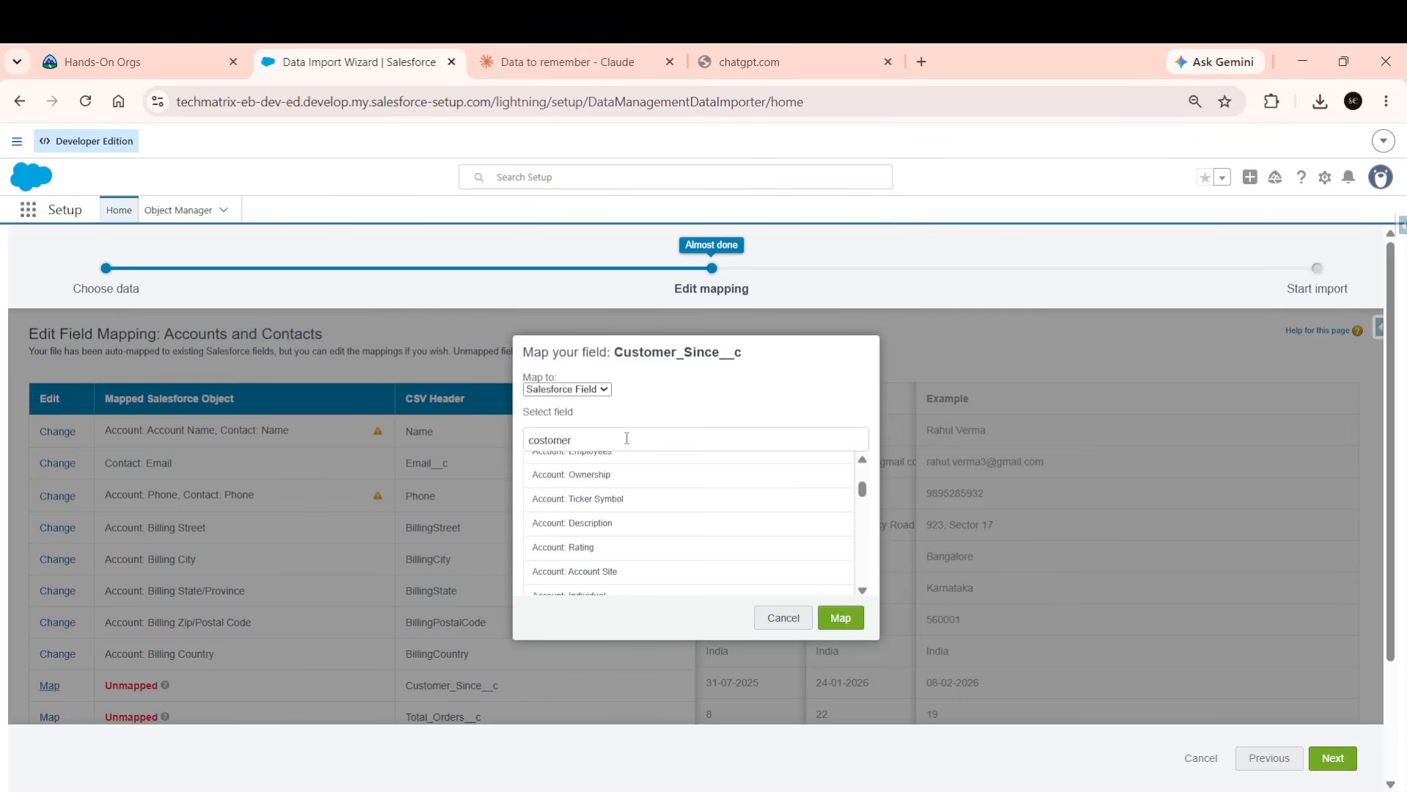
pyautogui.scroll(-5, 594, 526)
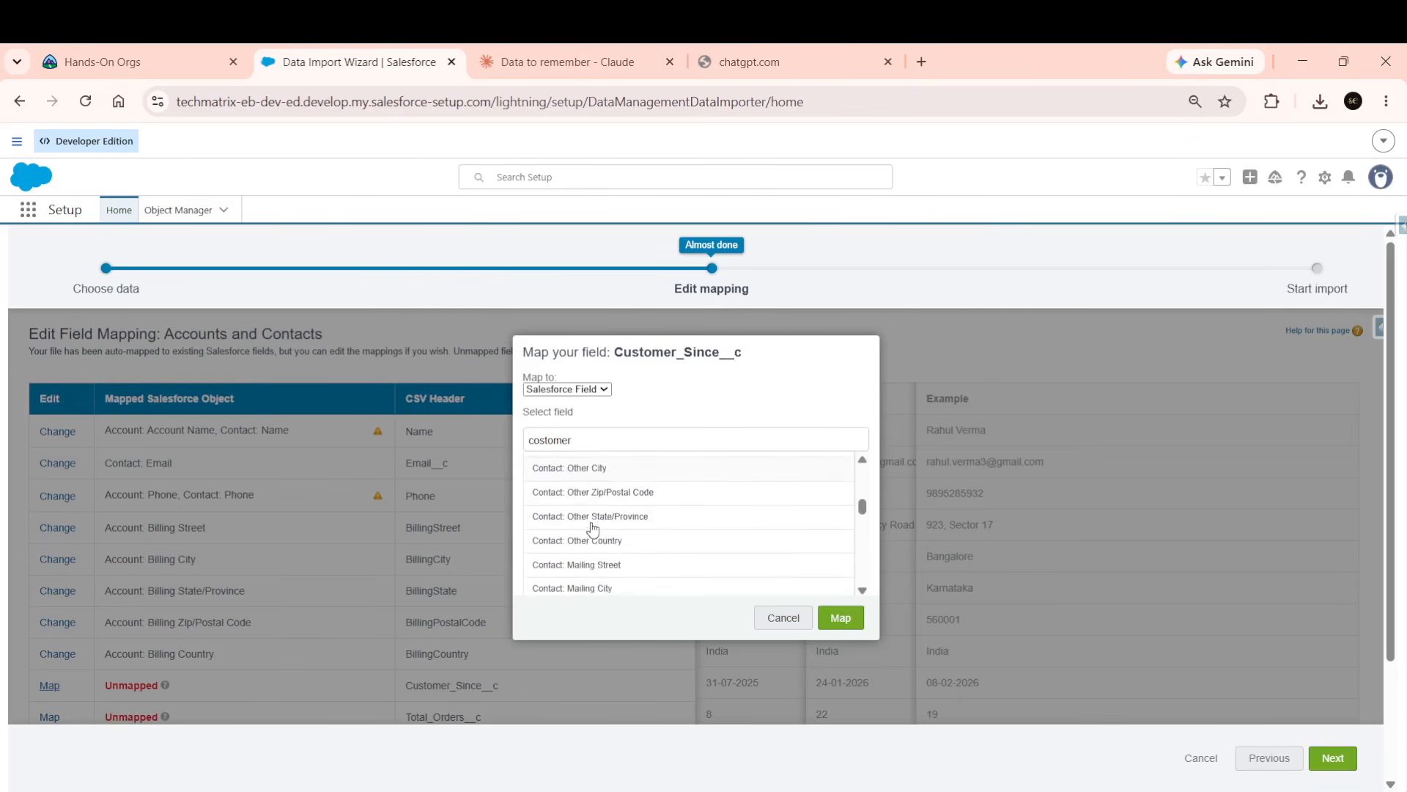
pyautogui.scroll(-8, 593, 528)
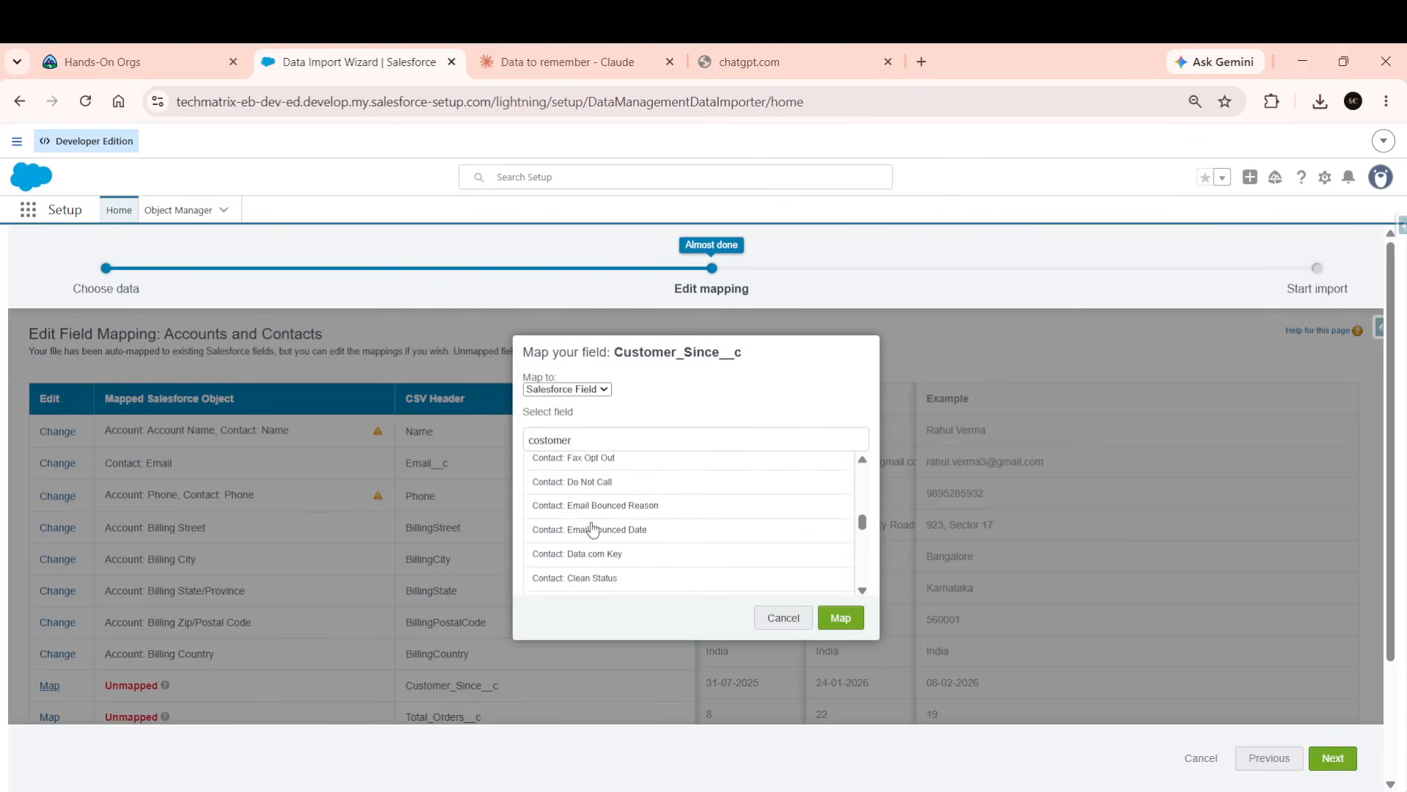
pyautogui.click(791, 618)
pyautogui.scroll(-1, 472, 643)
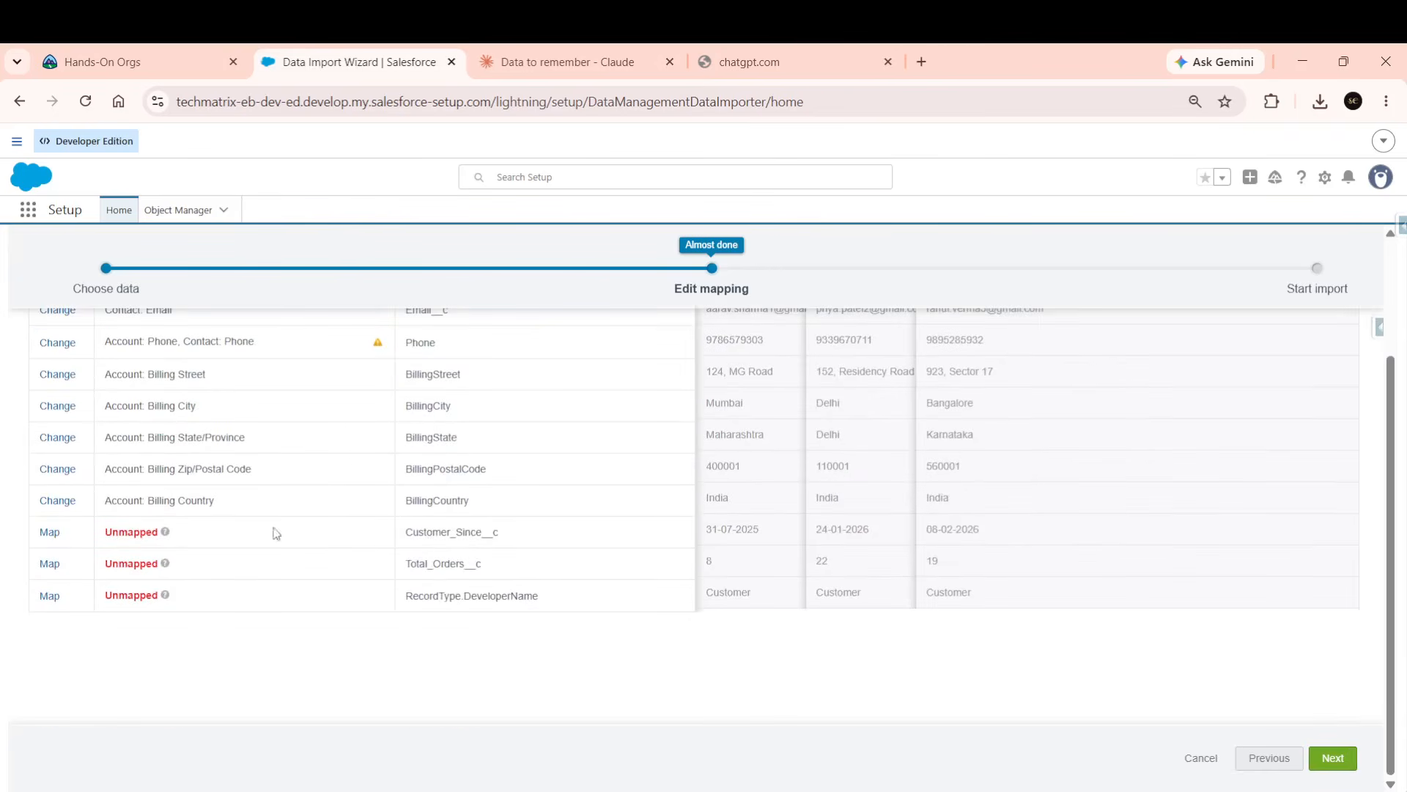
# Map RecordType.DeveloperName to Account: Account Record Type using the 'record' field search.
pyautogui.click(47, 598)
pyautogui.click(659, 443)
pyautogui.write('r')
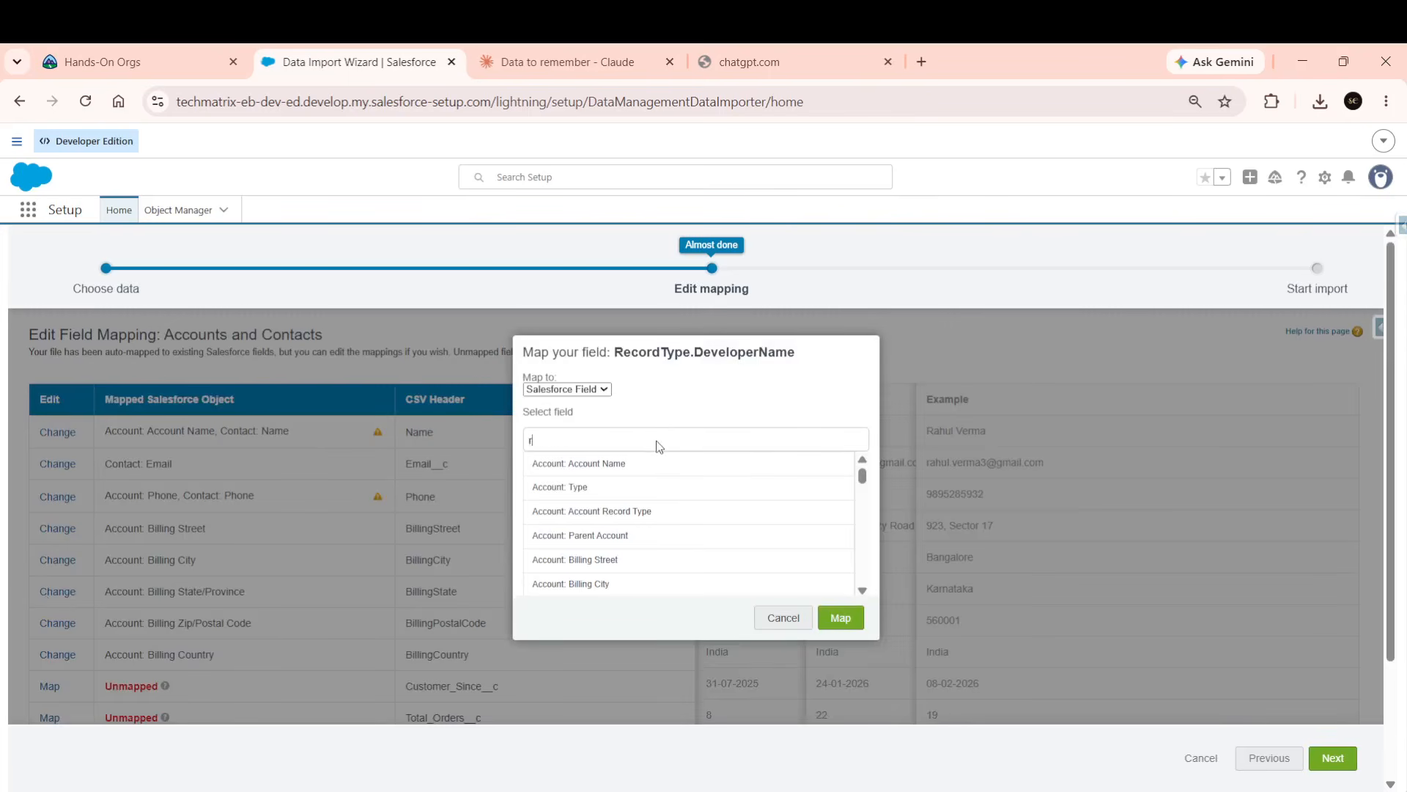
pyautogui.write('ecord')
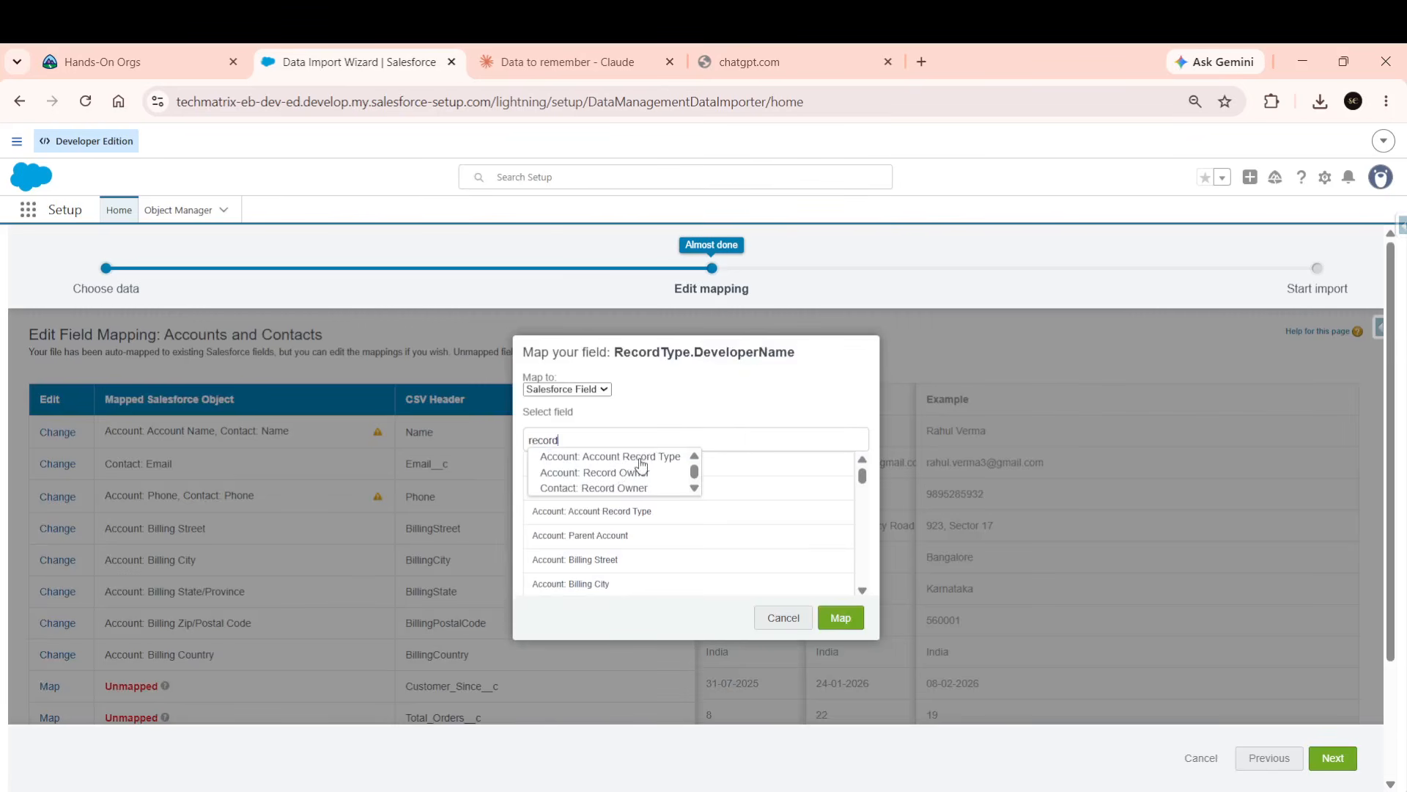
pyautogui.click(642, 464)
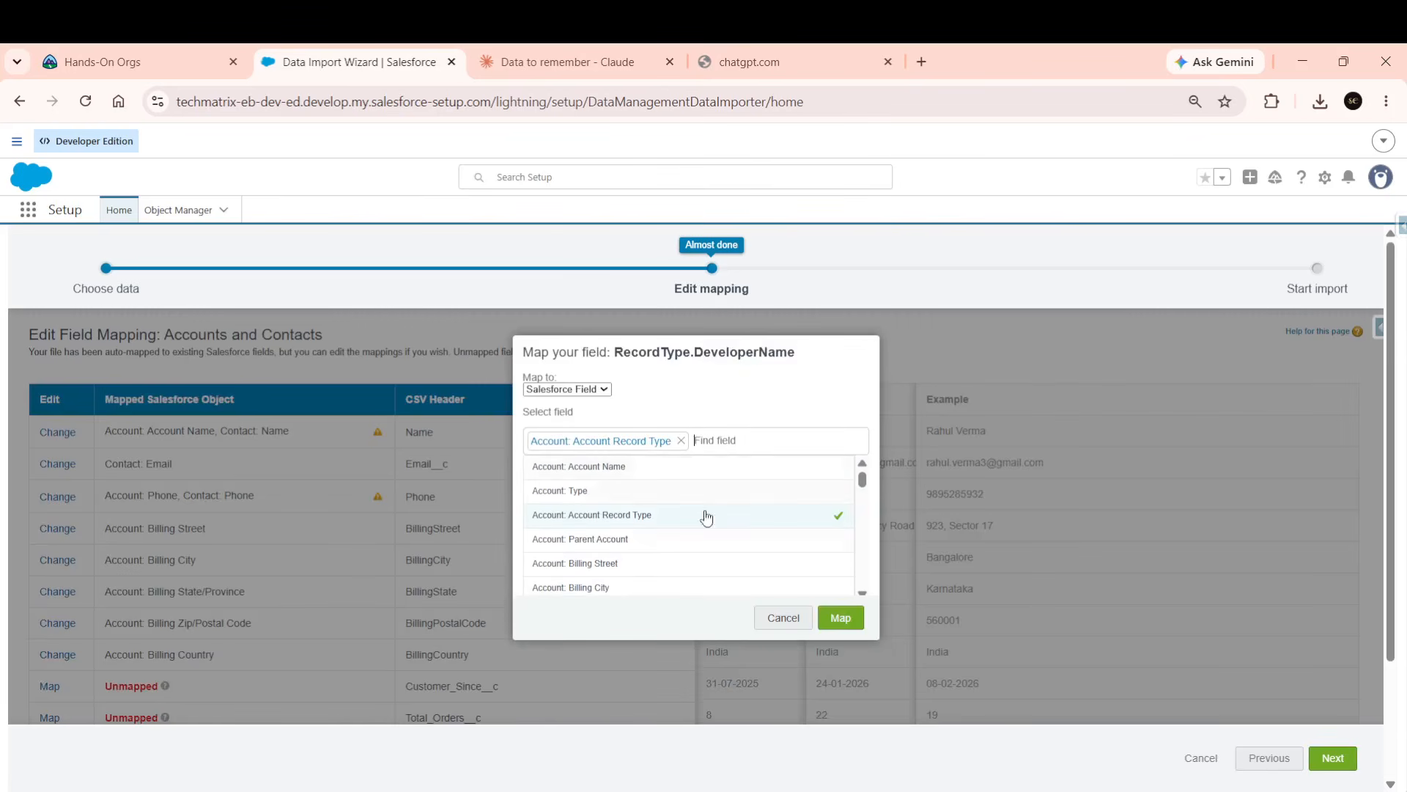
pyautogui.click(839, 619)
pyautogui.scroll(-2, 467, 630)
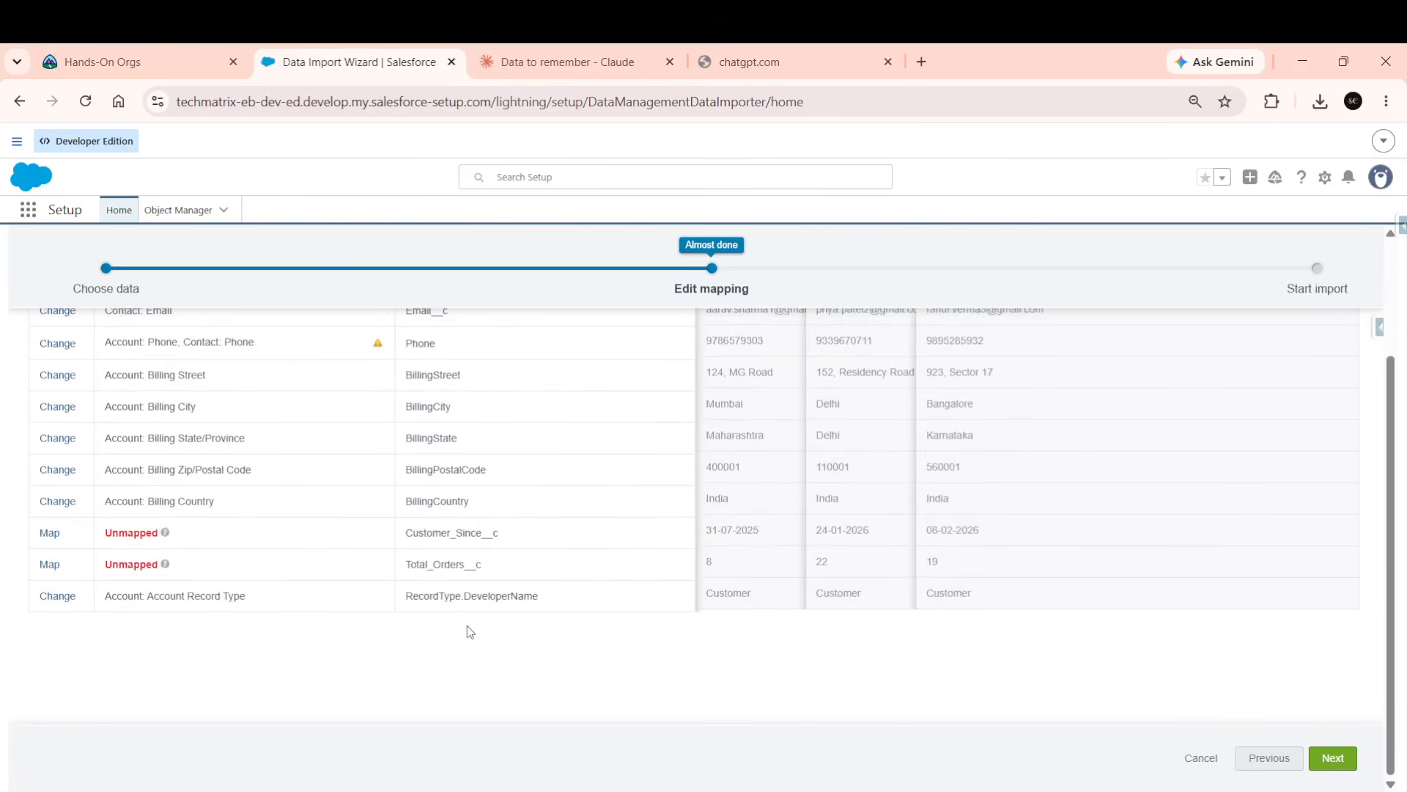
pyautogui.scroll(1, 629, 616)
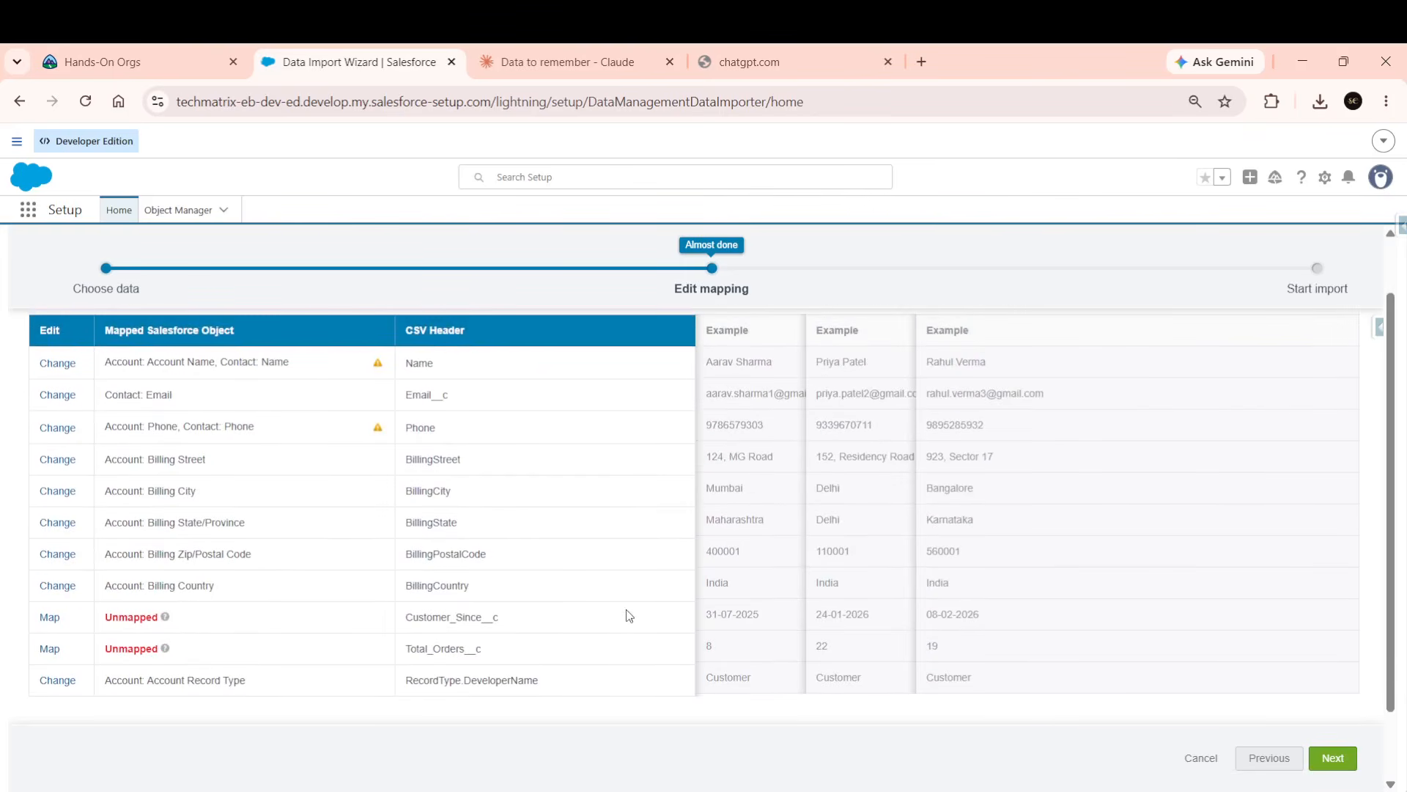
# Review the 01_Account.csv import (9 mapped, 2 unmapped) and start it.
pyautogui.click(1337, 760)
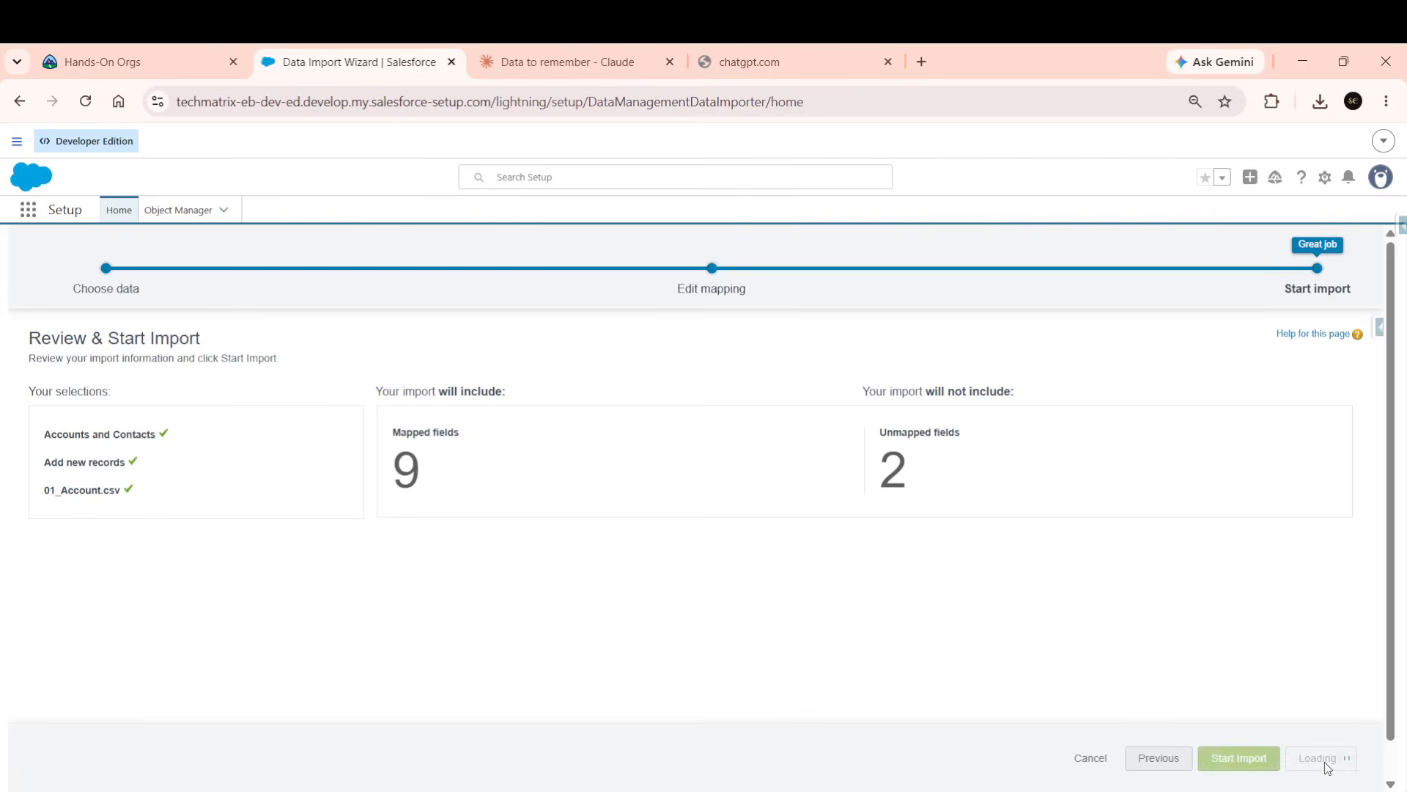
pyautogui.click(1325, 764)
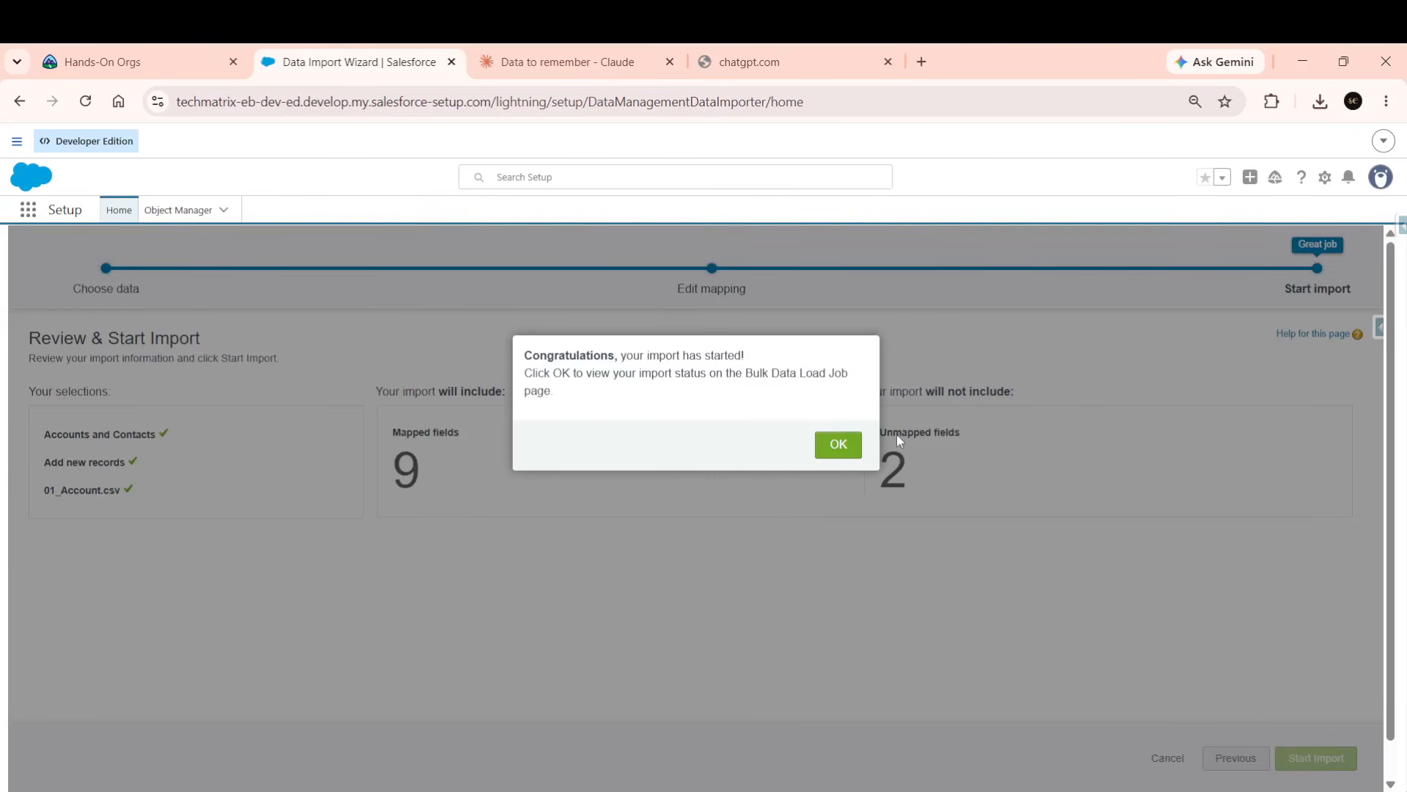
# Acknowledge the confirmation and review the Account insert job: 50 processed, 0 failed.
pyautogui.click(827, 454)
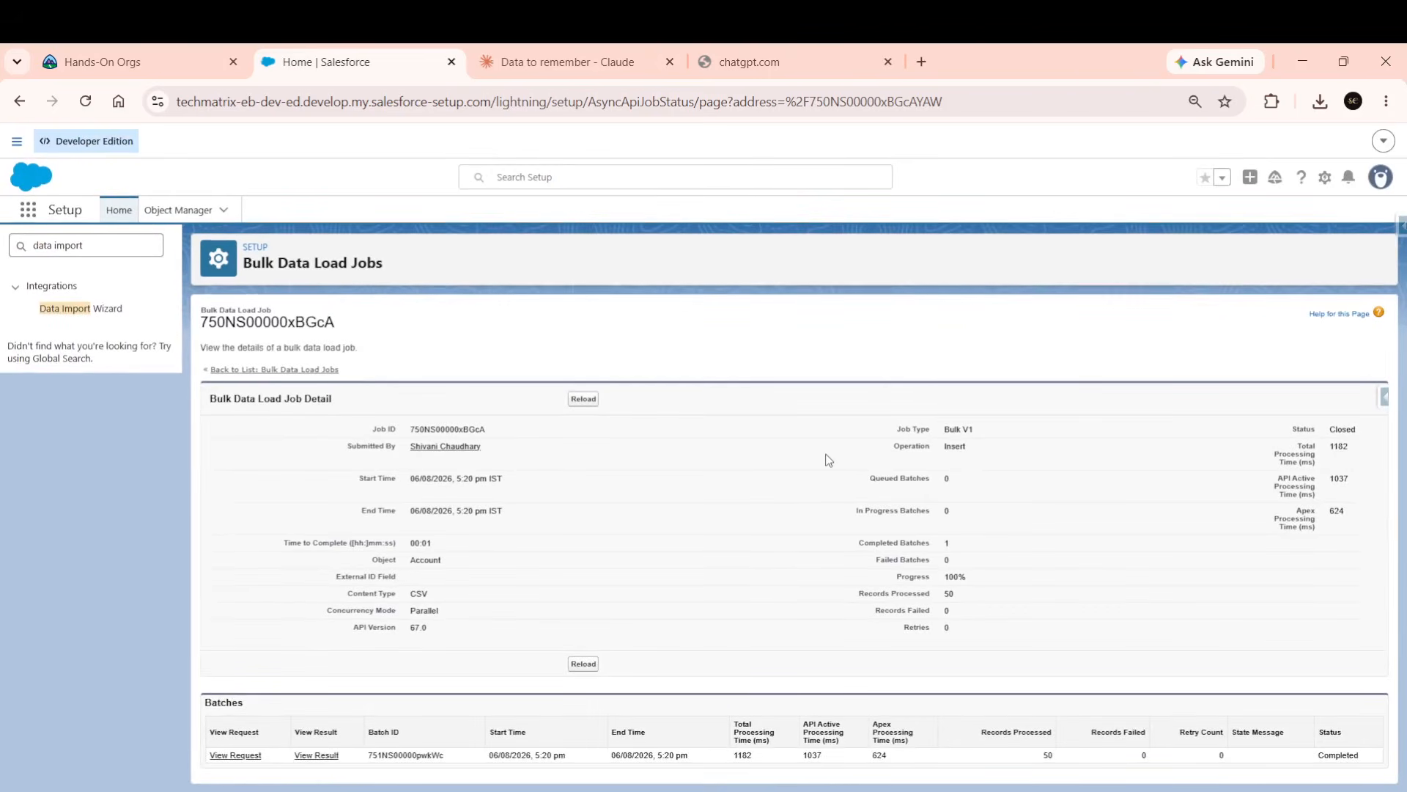
pyautogui.scroll(5, 1084, 767)
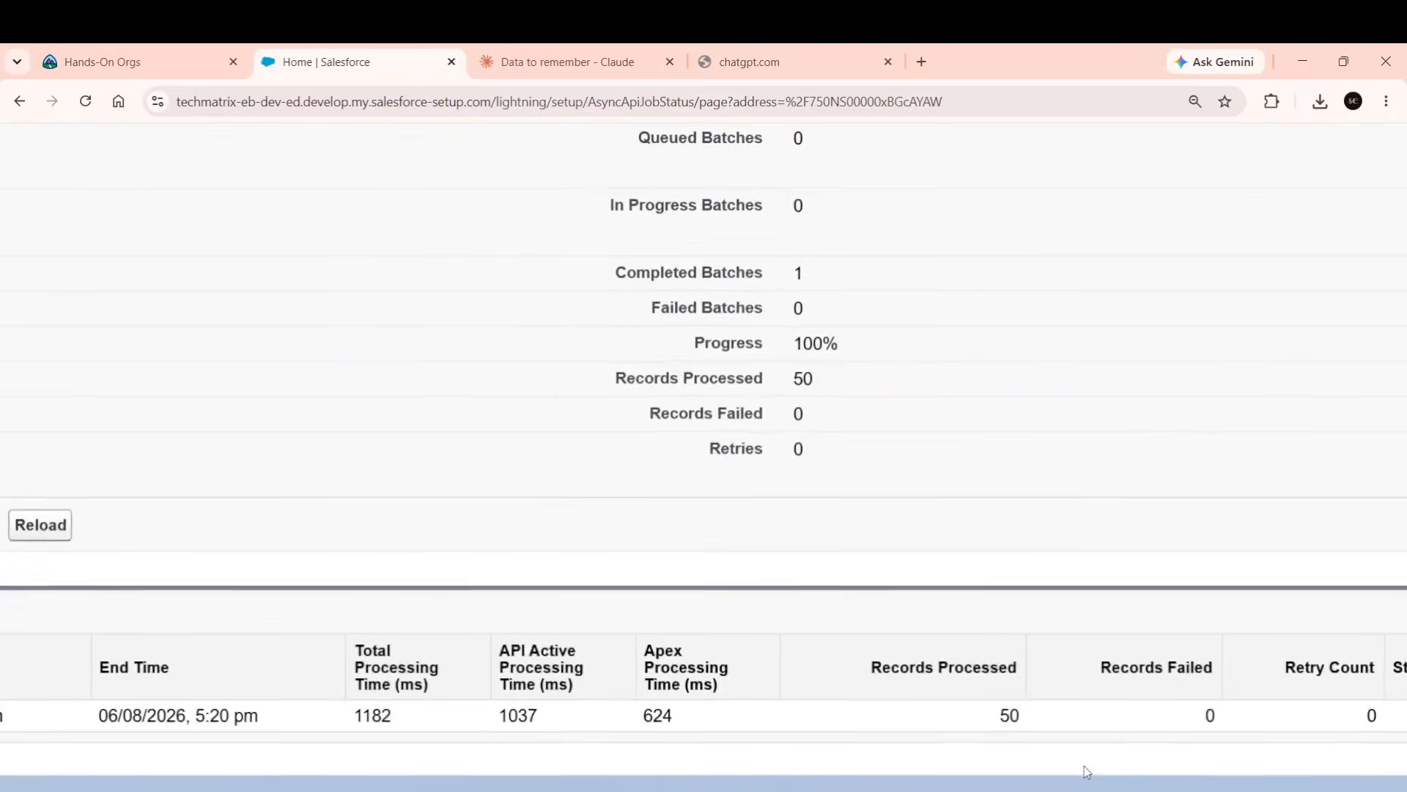
pyautogui.scroll(-5, 1084, 766)
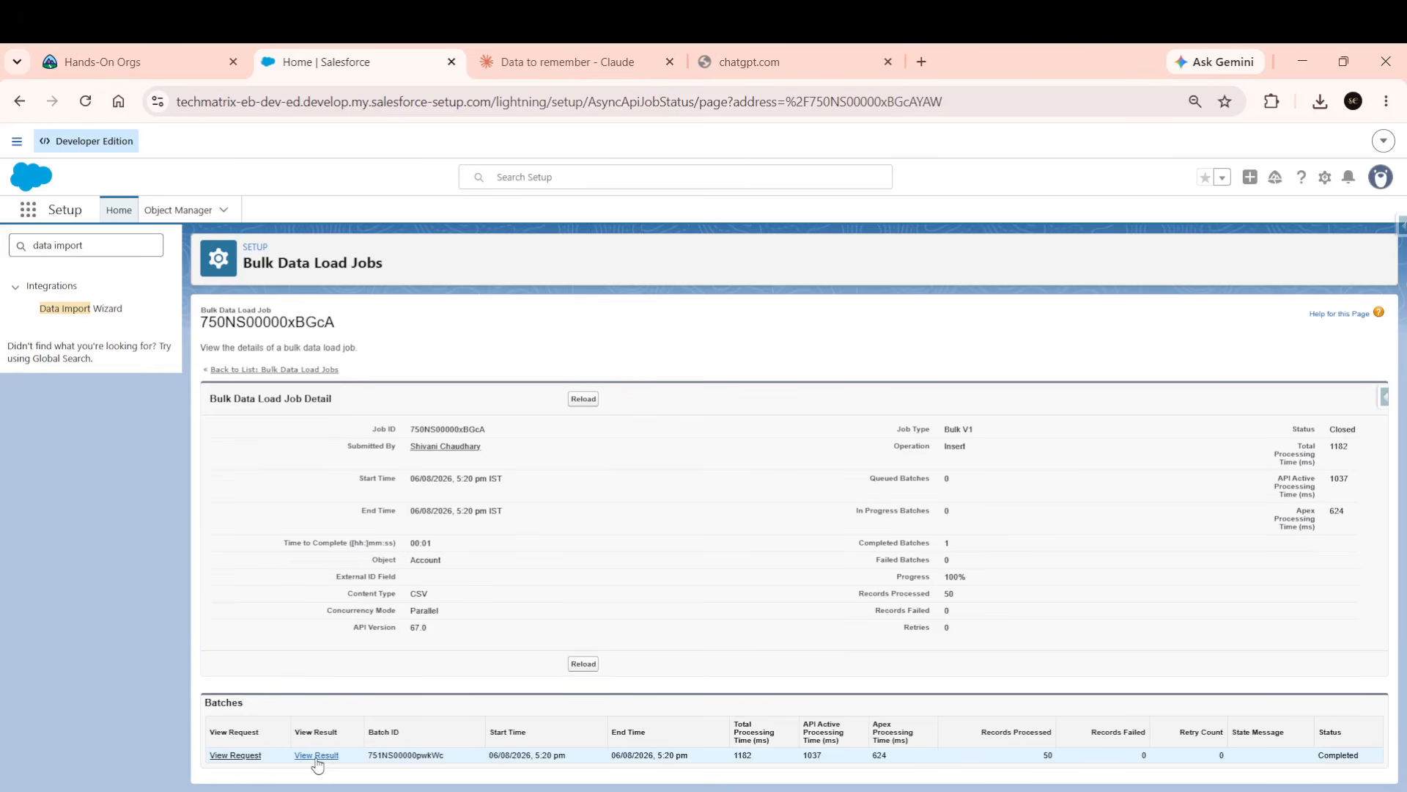
# Clear the text from the Setup Quick Find search box.
pyautogui.click(135, 248)
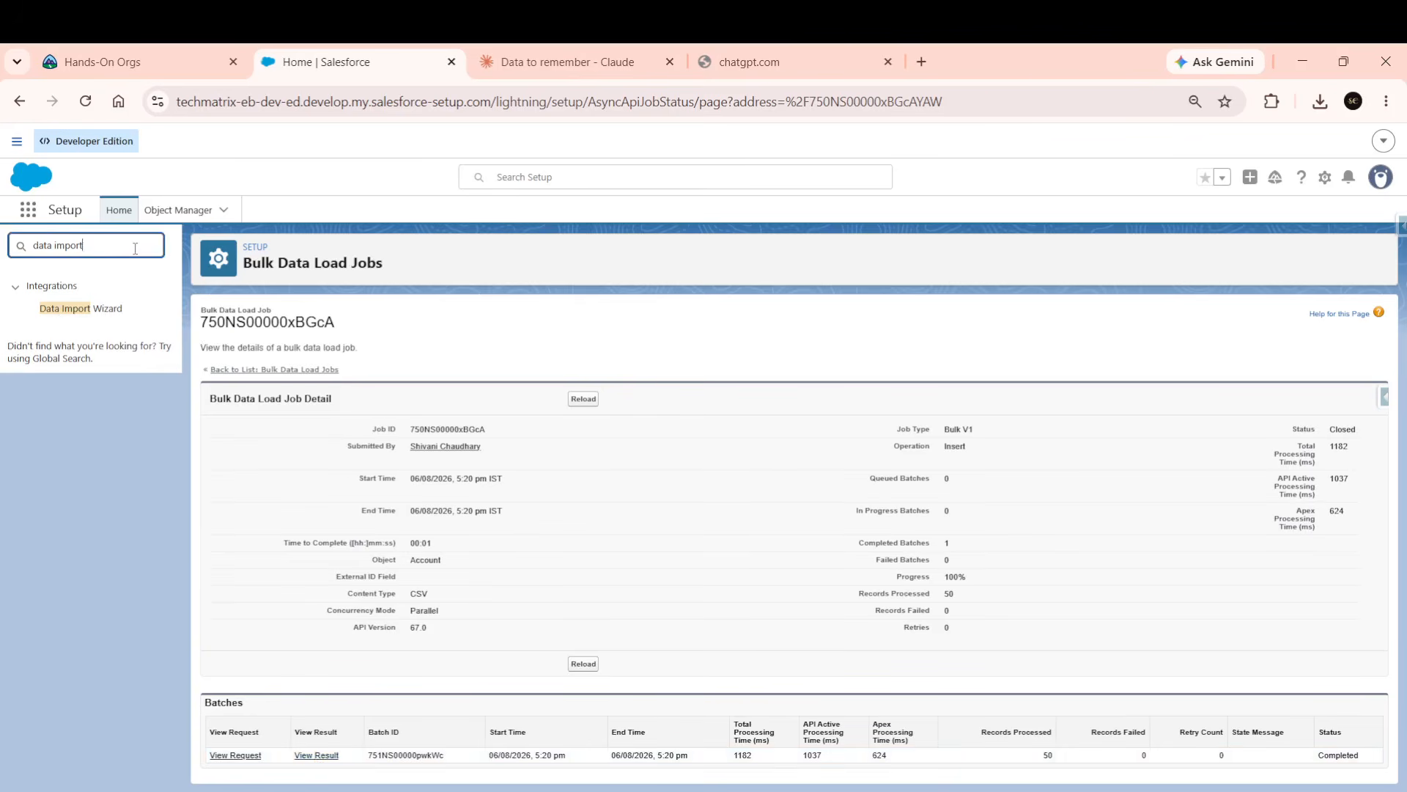
pyautogui.doubleClick(134, 248)
pyautogui.press('BackSpace')
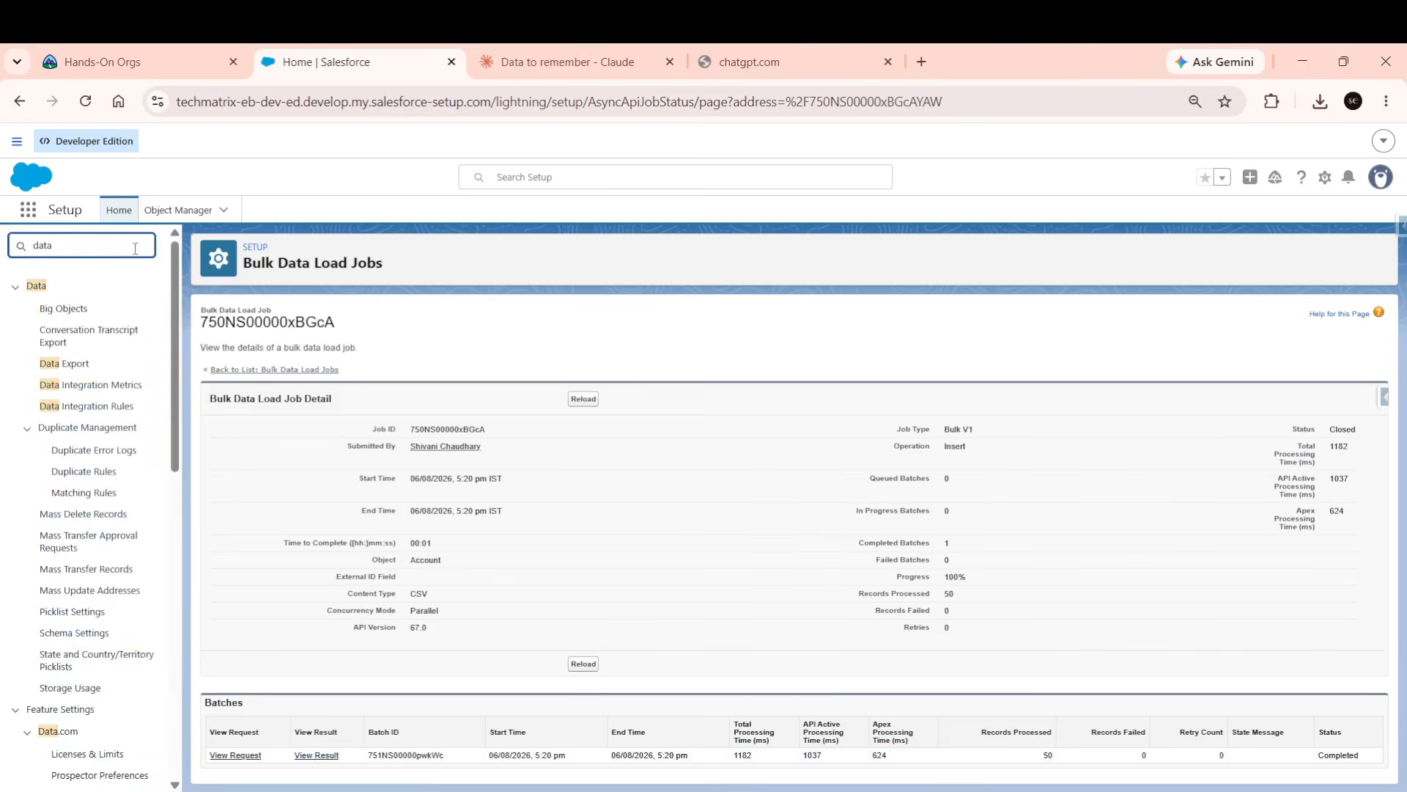
pyautogui.write('Ex')
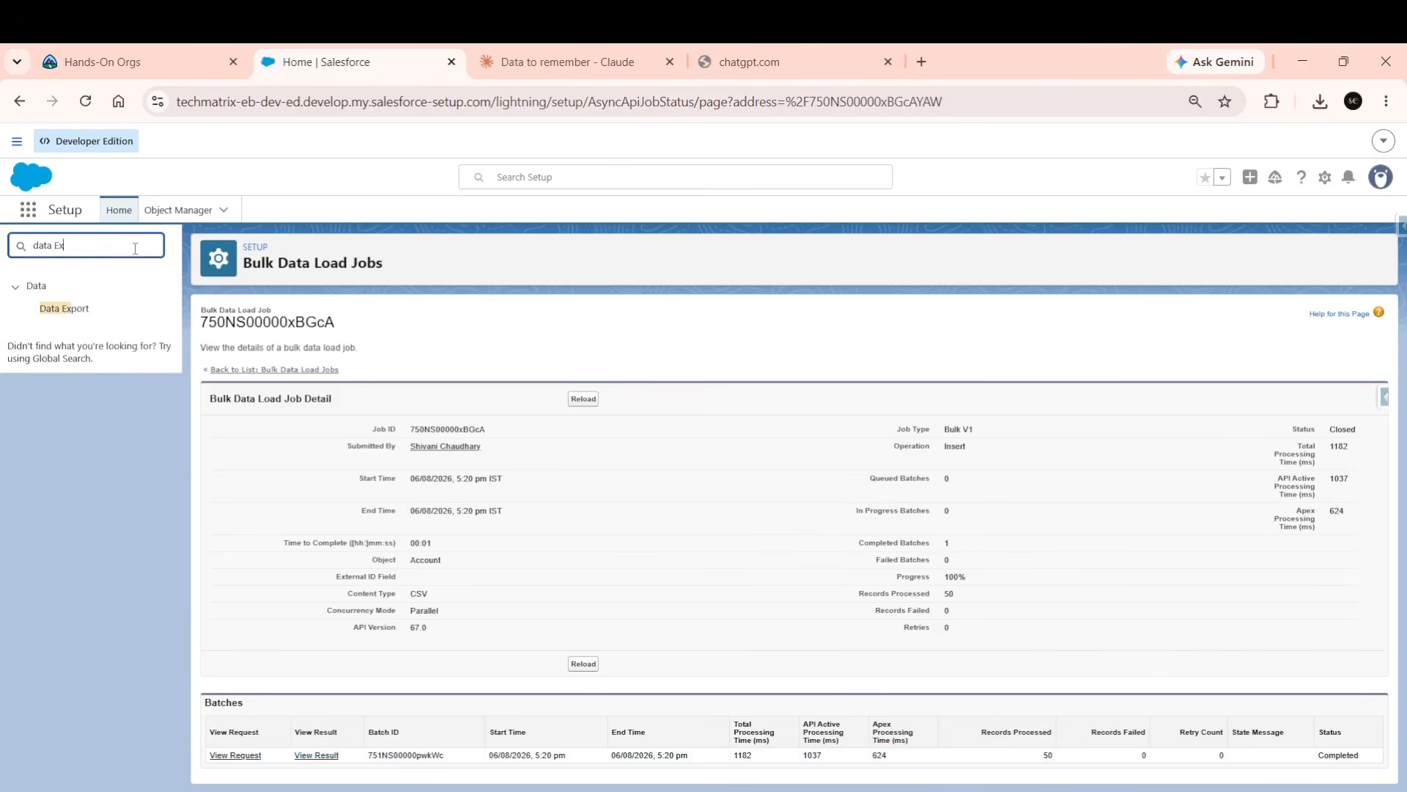
pyautogui.write('port')
pyautogui.press('BackSpace')
pyautogui.press('BackSpace')
pyautogui.press('BackSpace')
pyautogui.press('BackSpace')
pyautogui.press('BackSpace')
pyautogui.press('BackSpace')
pyautogui.press('BackSpace')
pyautogui.press('BackSpace')
pyautogui.press('BackSpace')
pyautogui.press('BackSpace')
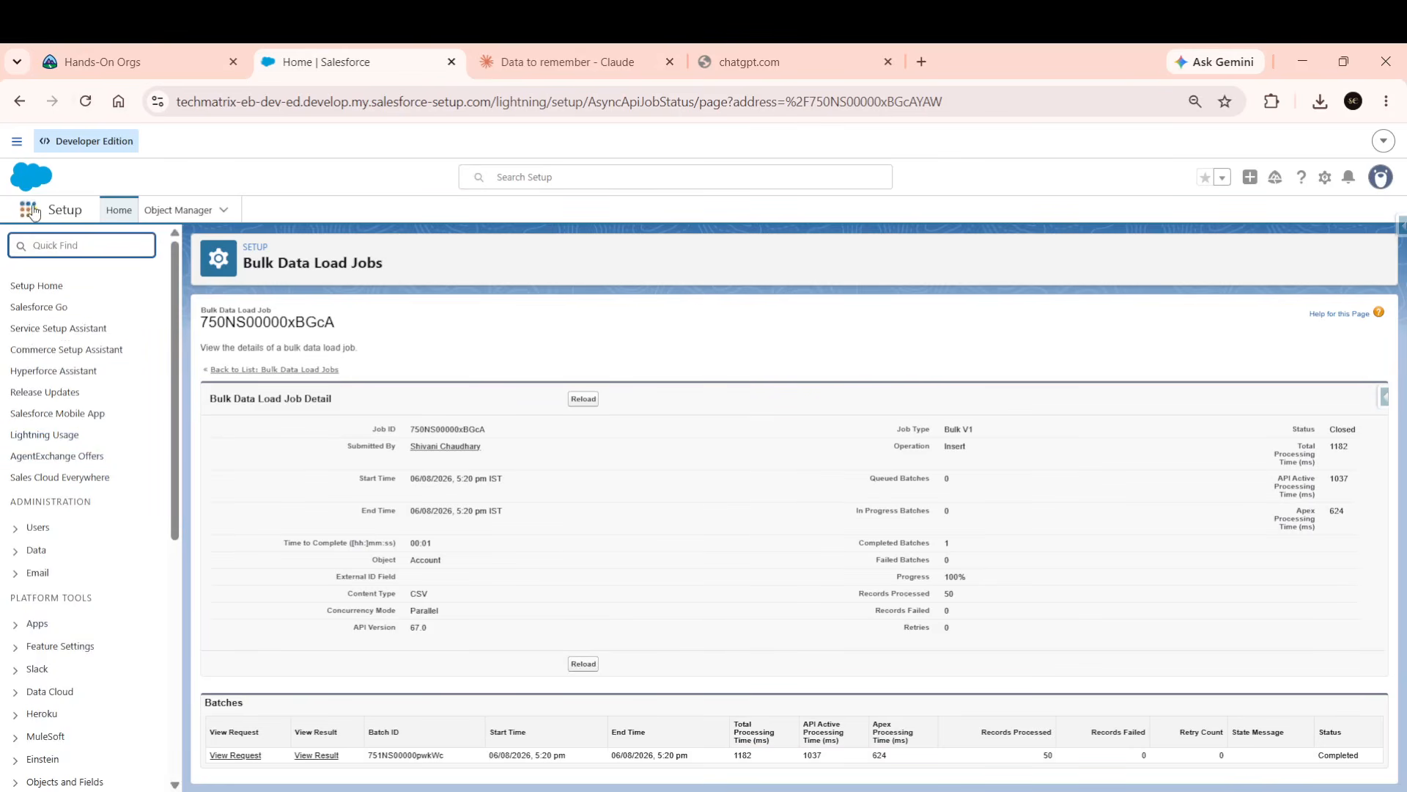
# Search the App Launcher for 'Account' and go to the Accounts list.
pyautogui.click(29, 211)
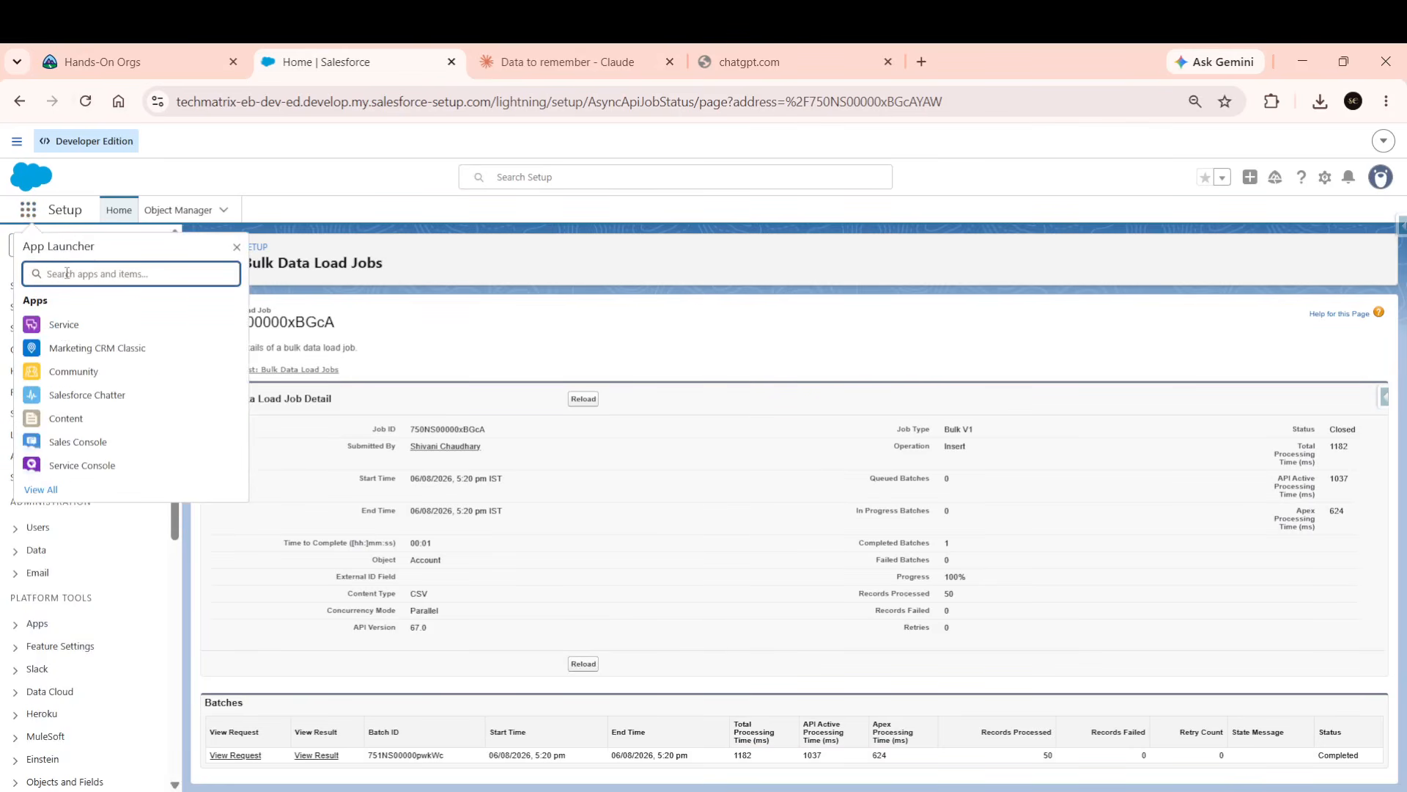
pyautogui.write('Account')
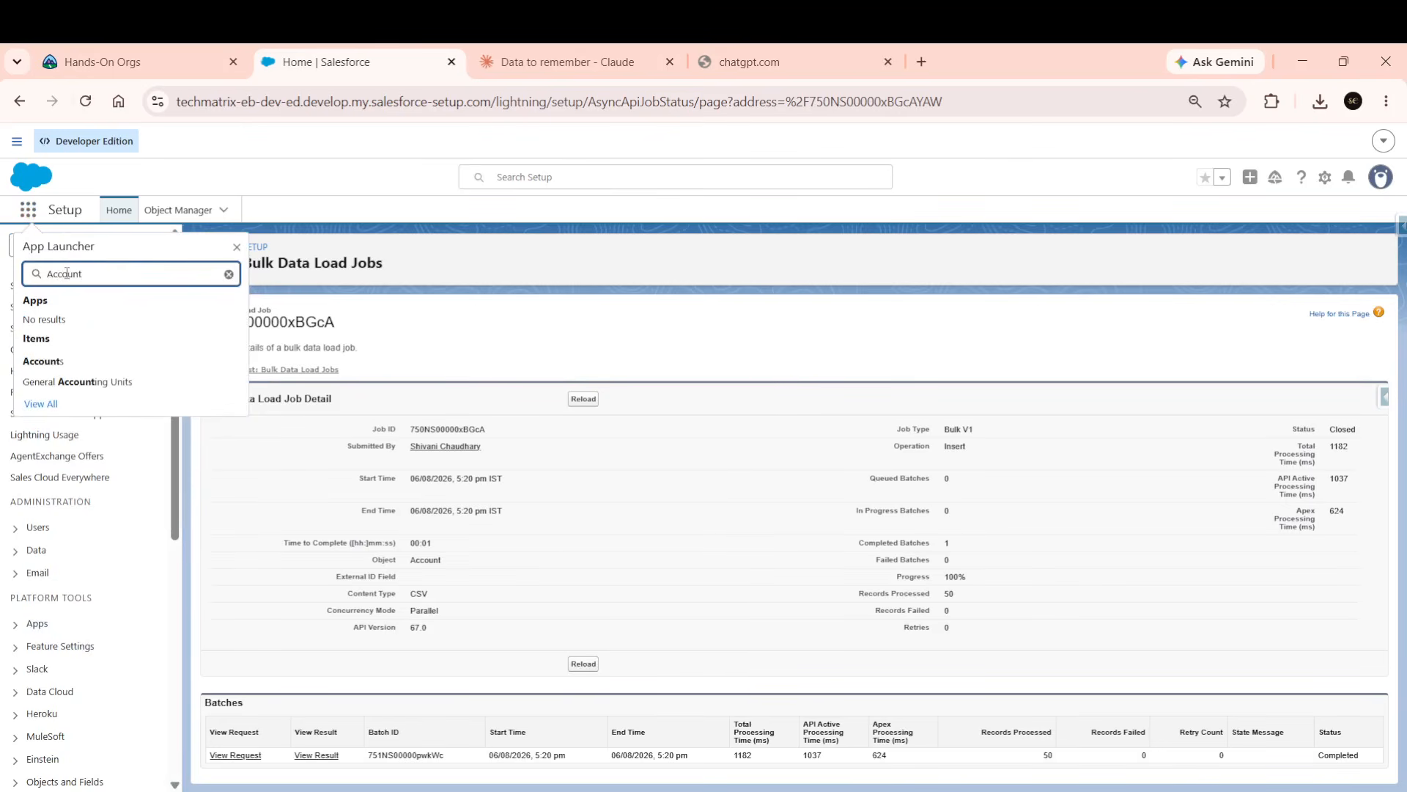
pyautogui.click(41, 361)
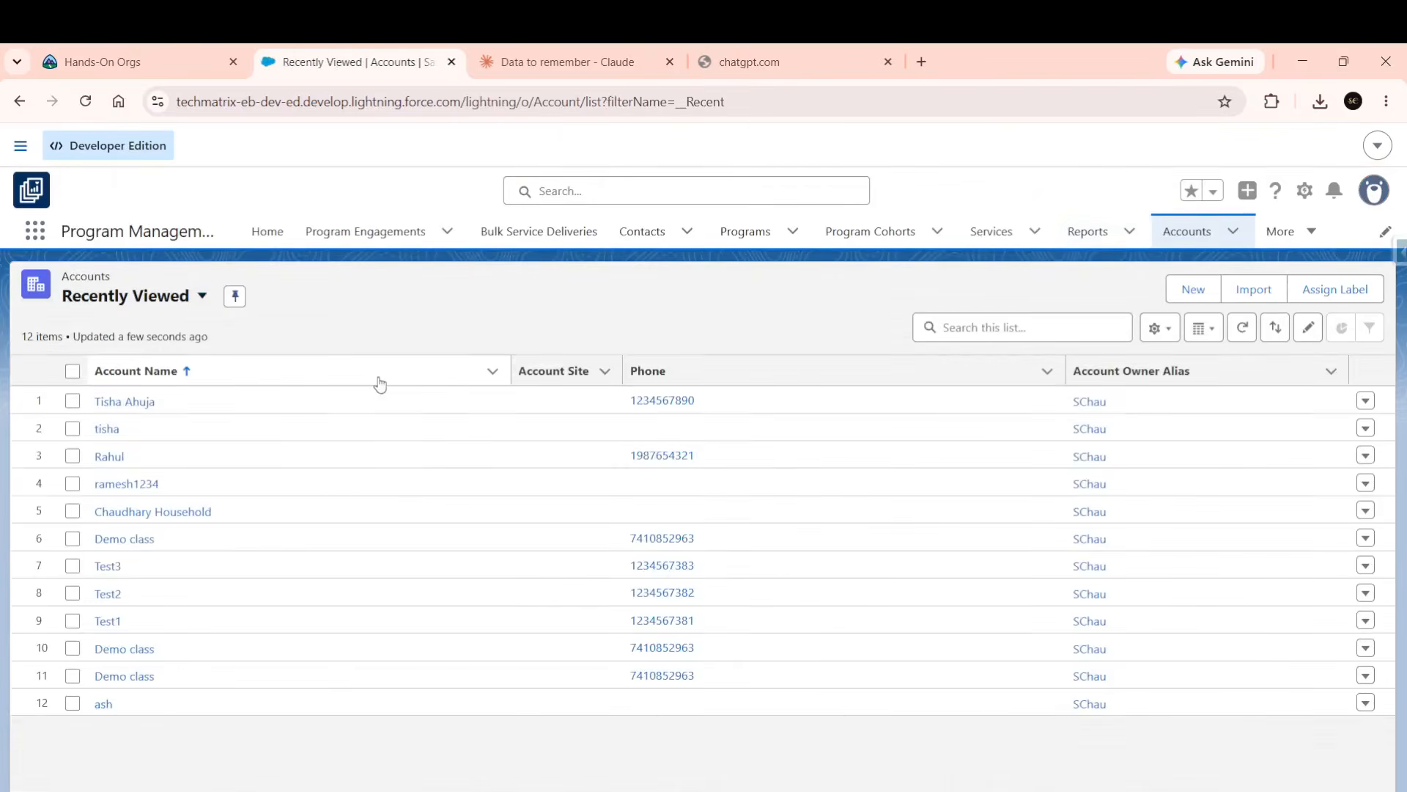
# Switch to the All Accounts list view and scroll to the end of its 198 items.
pyautogui.click(203, 297)
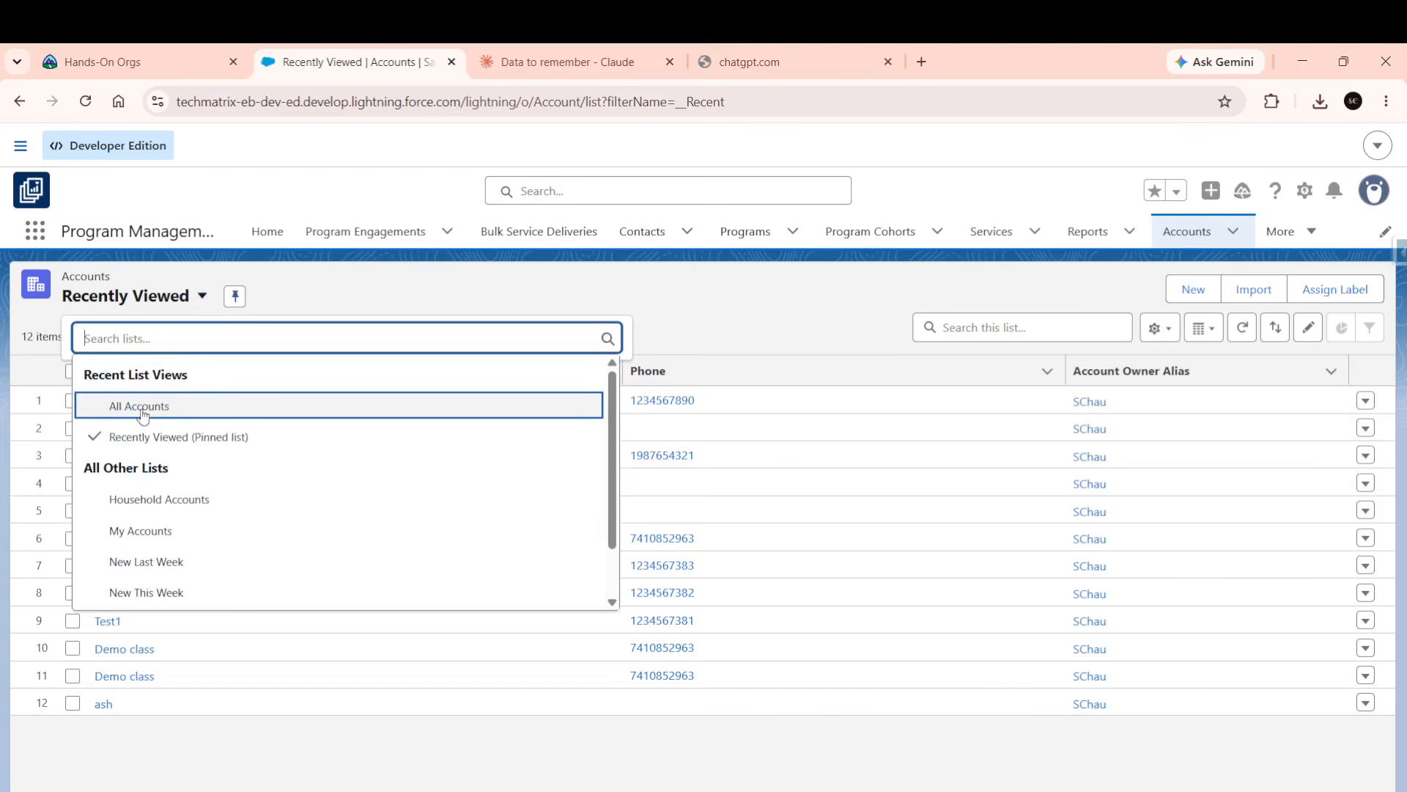
pyautogui.click(143, 411)
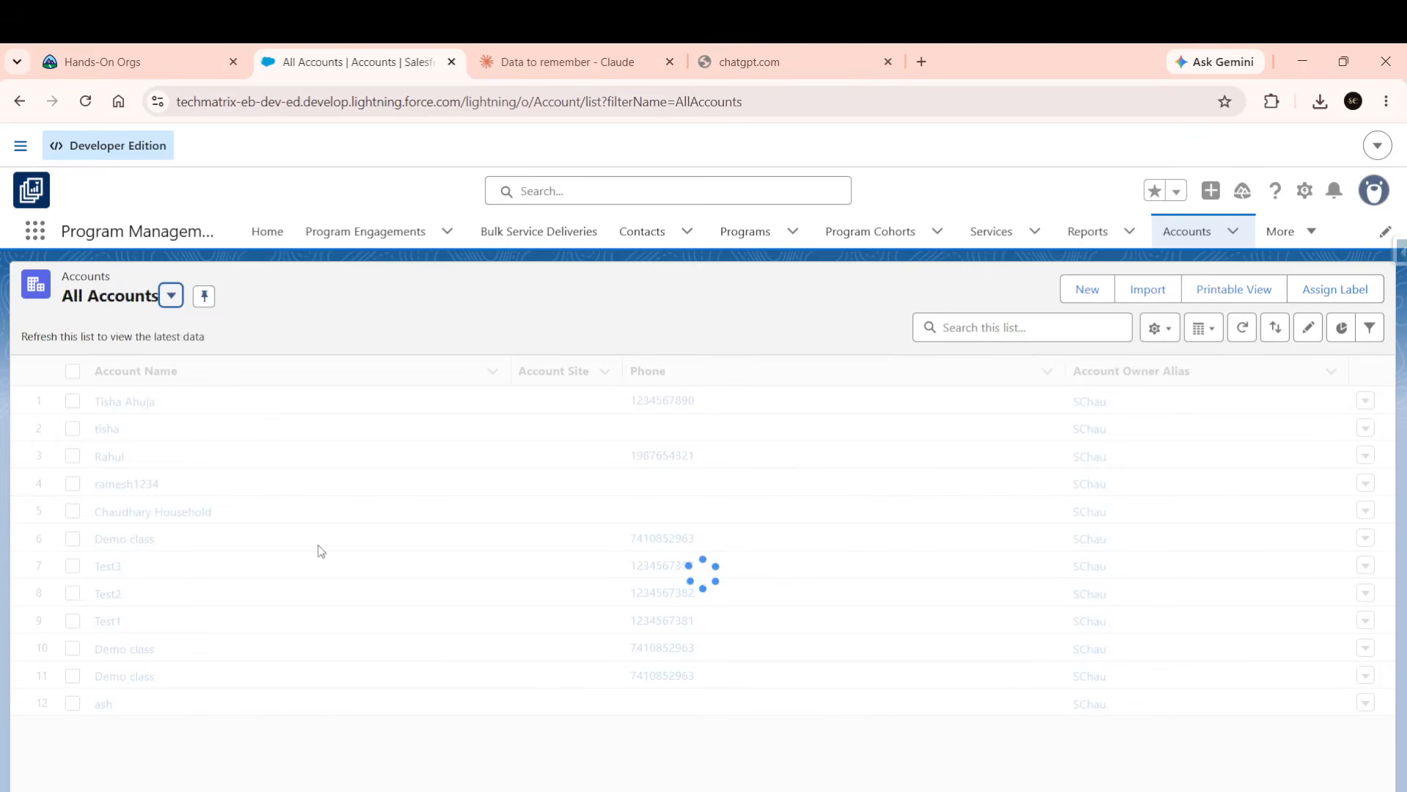
pyautogui.scroll(-12, 320, 550)
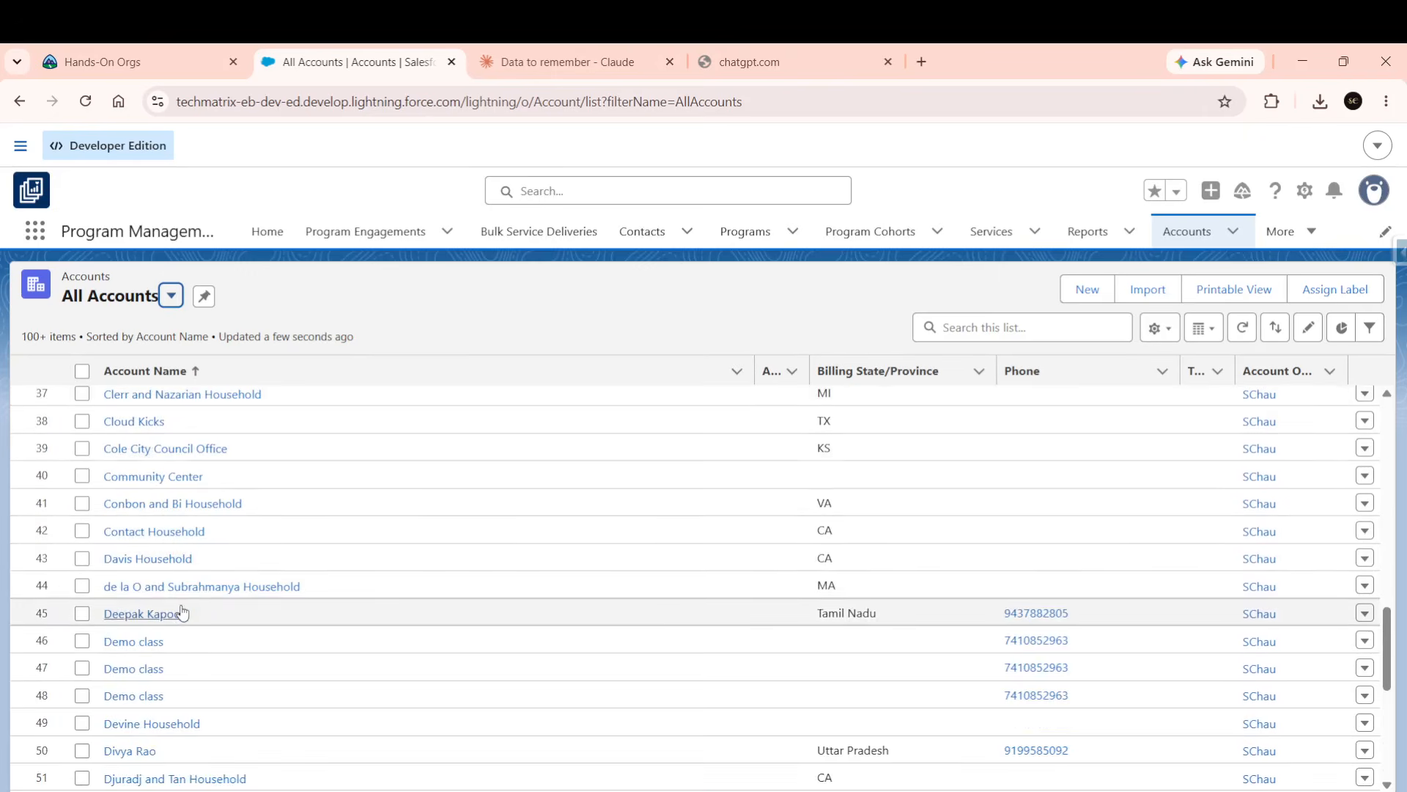
pyautogui.scroll(-20, 182, 611)
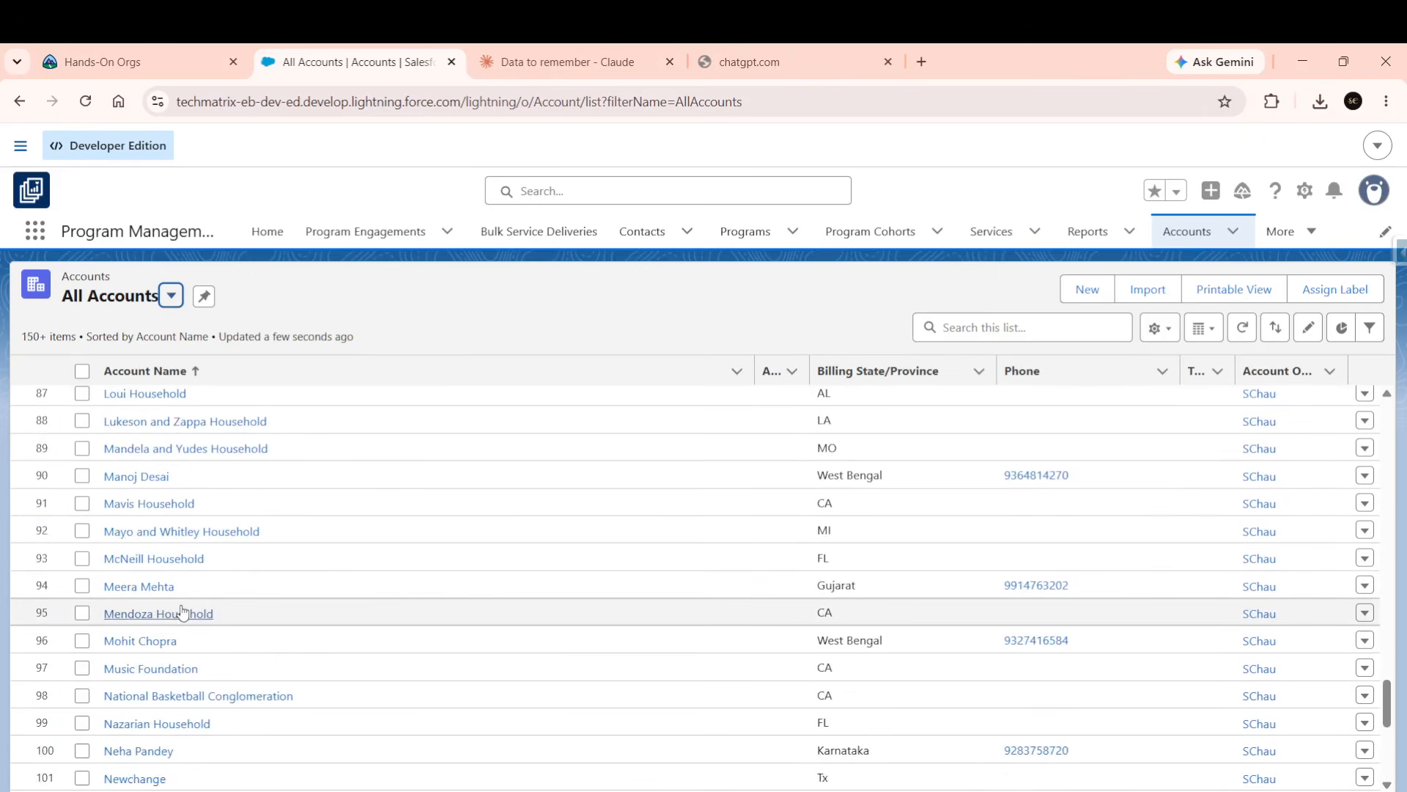
pyautogui.scroll(-8, 182, 611)
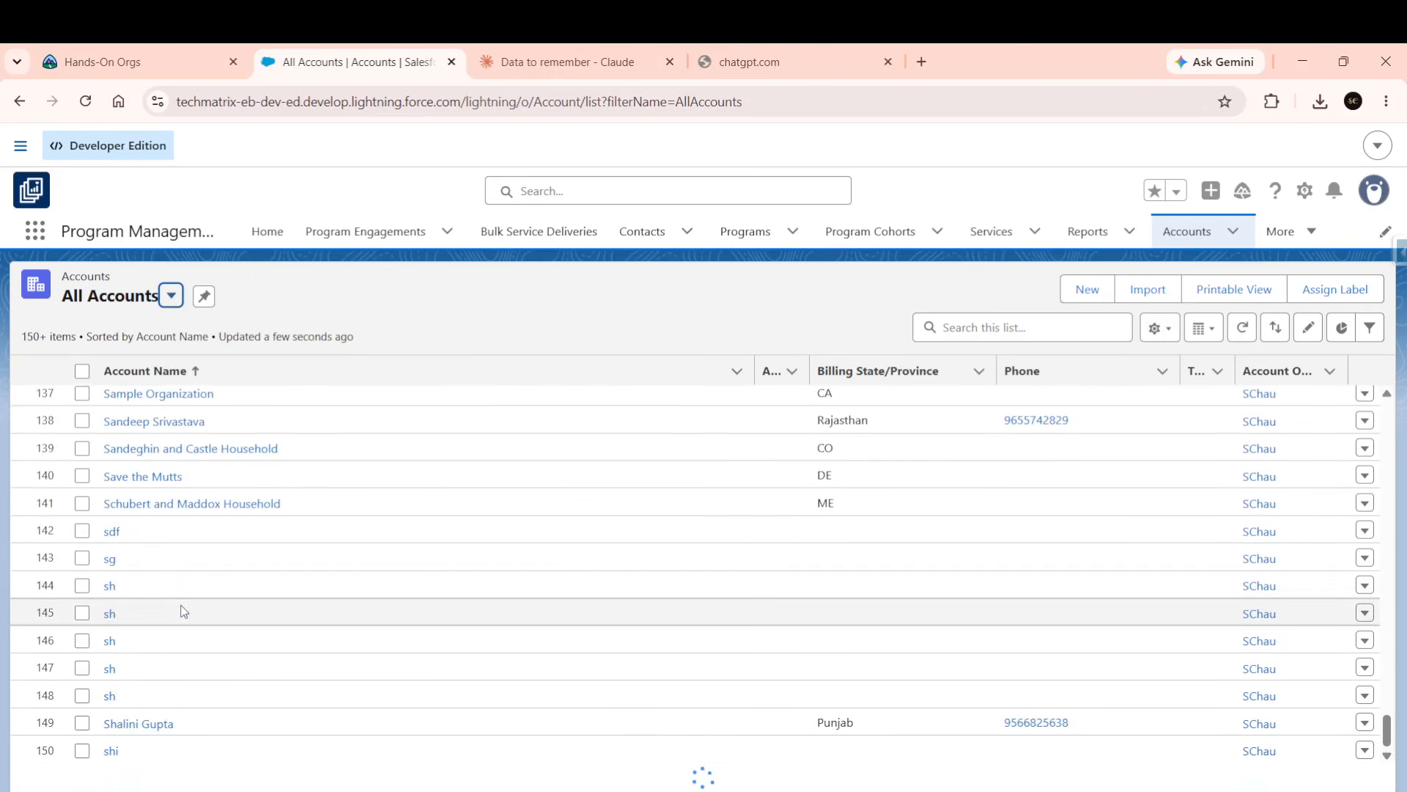
pyautogui.scroll(-16, 183, 611)
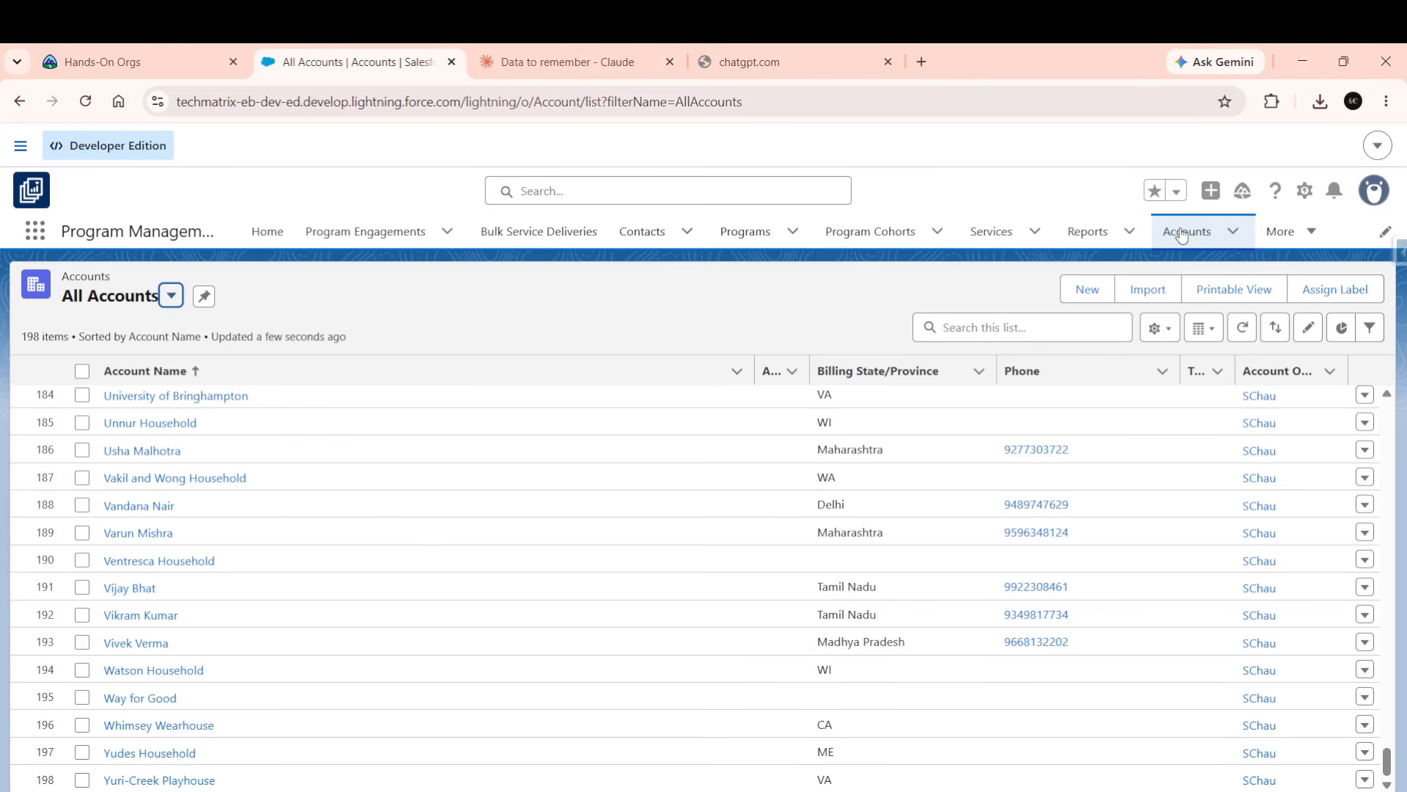
# Open Setup in a new tab and go to Data Export via a Quick Find search for 'data export'.
pyautogui.click(1301, 192)
pyautogui.click(1181, 270)
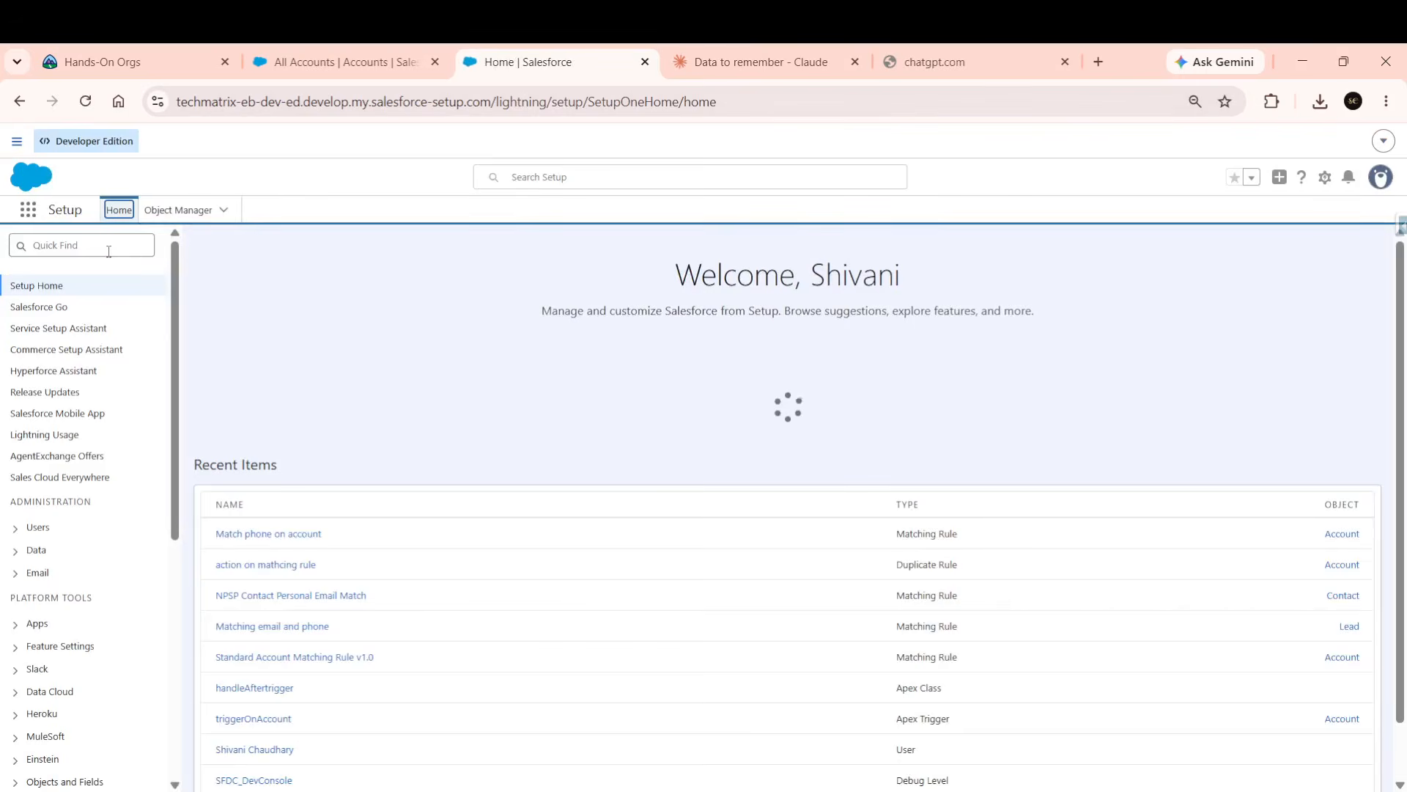
pyautogui.click(108, 251)
pyautogui.write('data e')
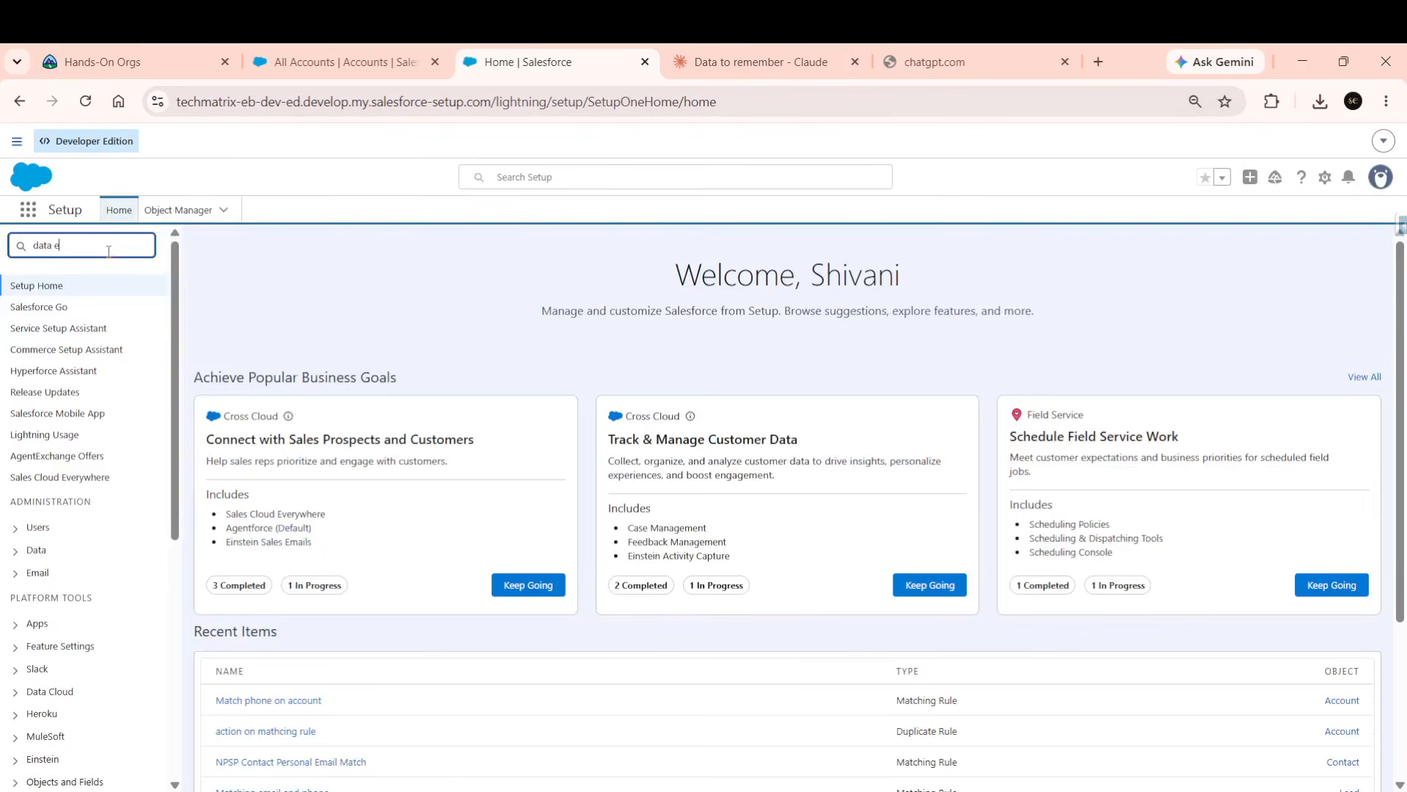
pyautogui.write('xport')
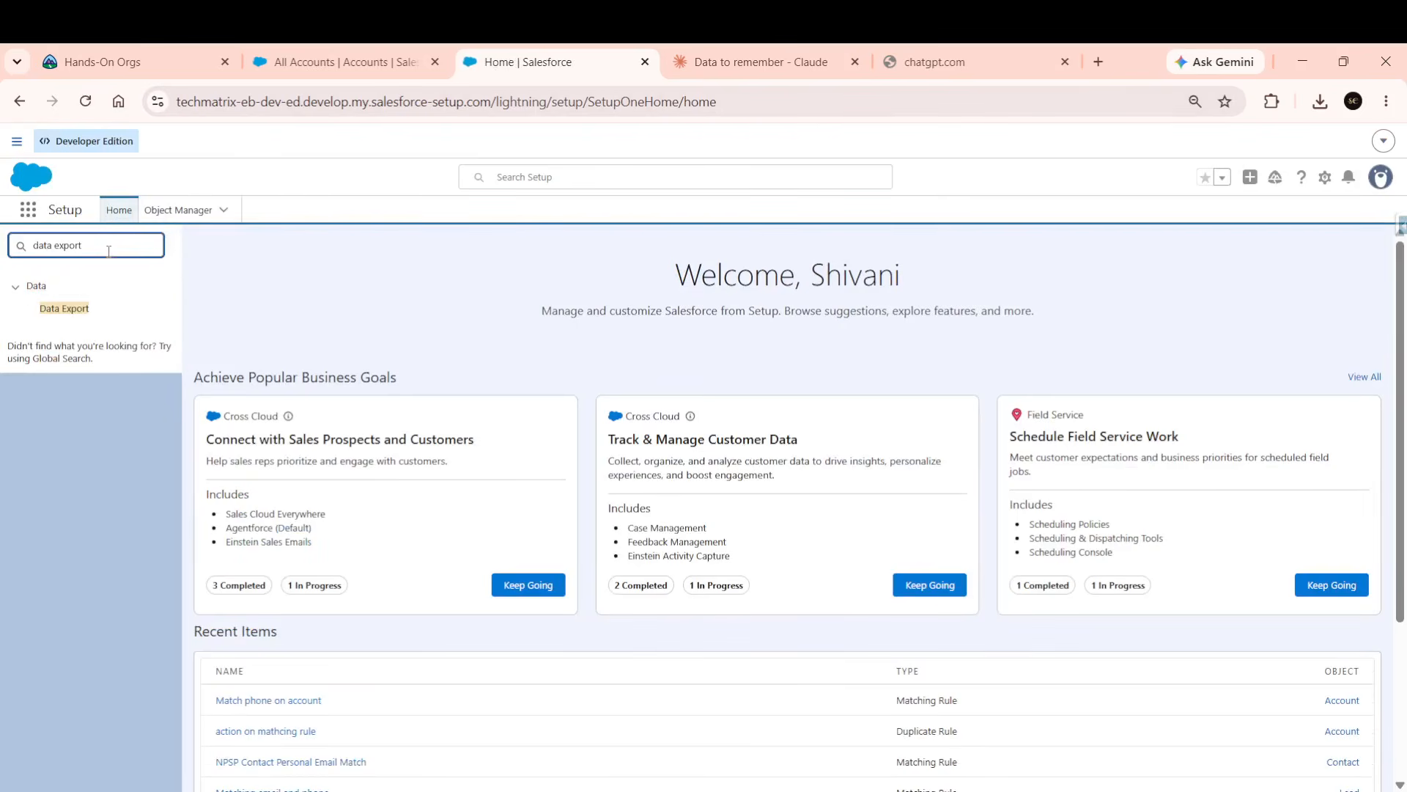
pyautogui.click(81, 323)
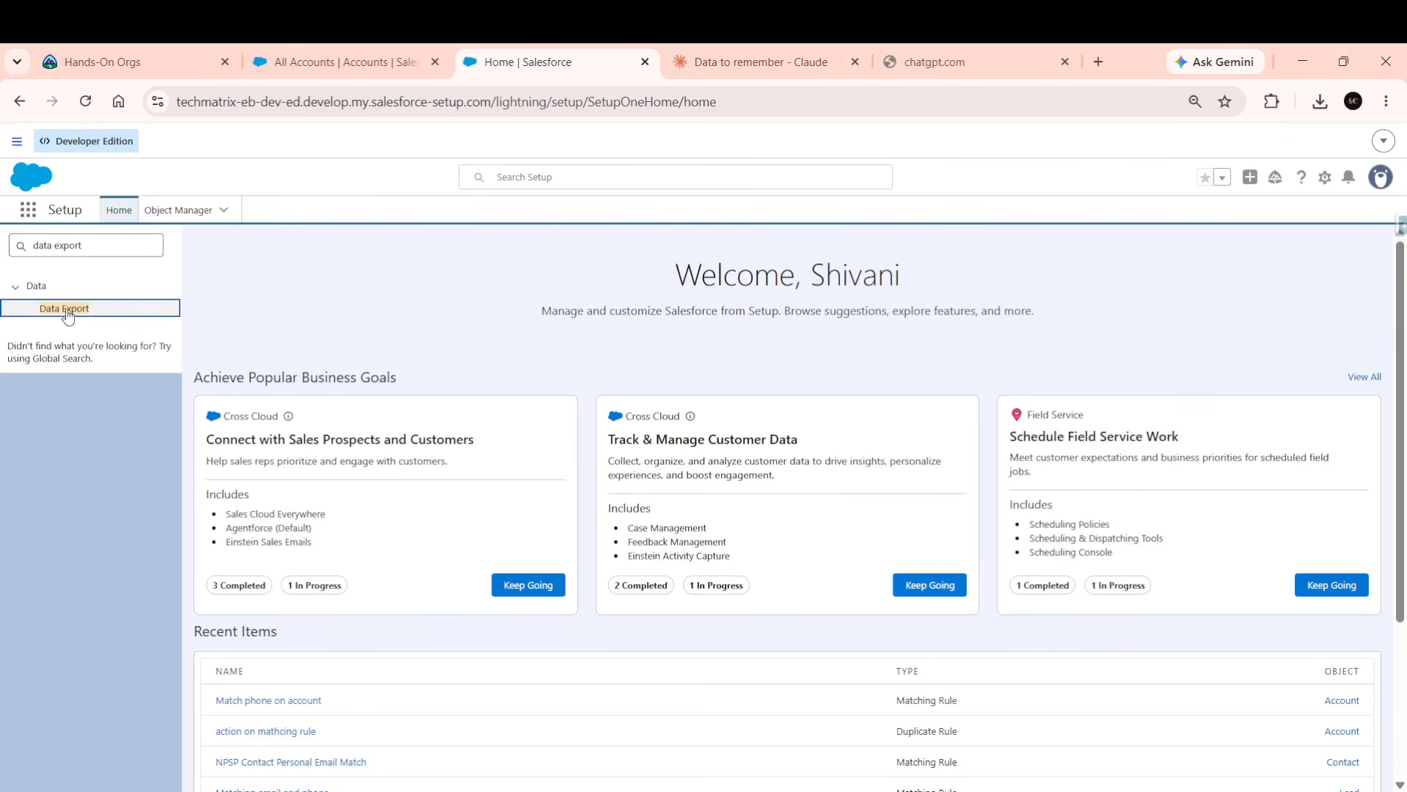
pyautogui.click(68, 311)
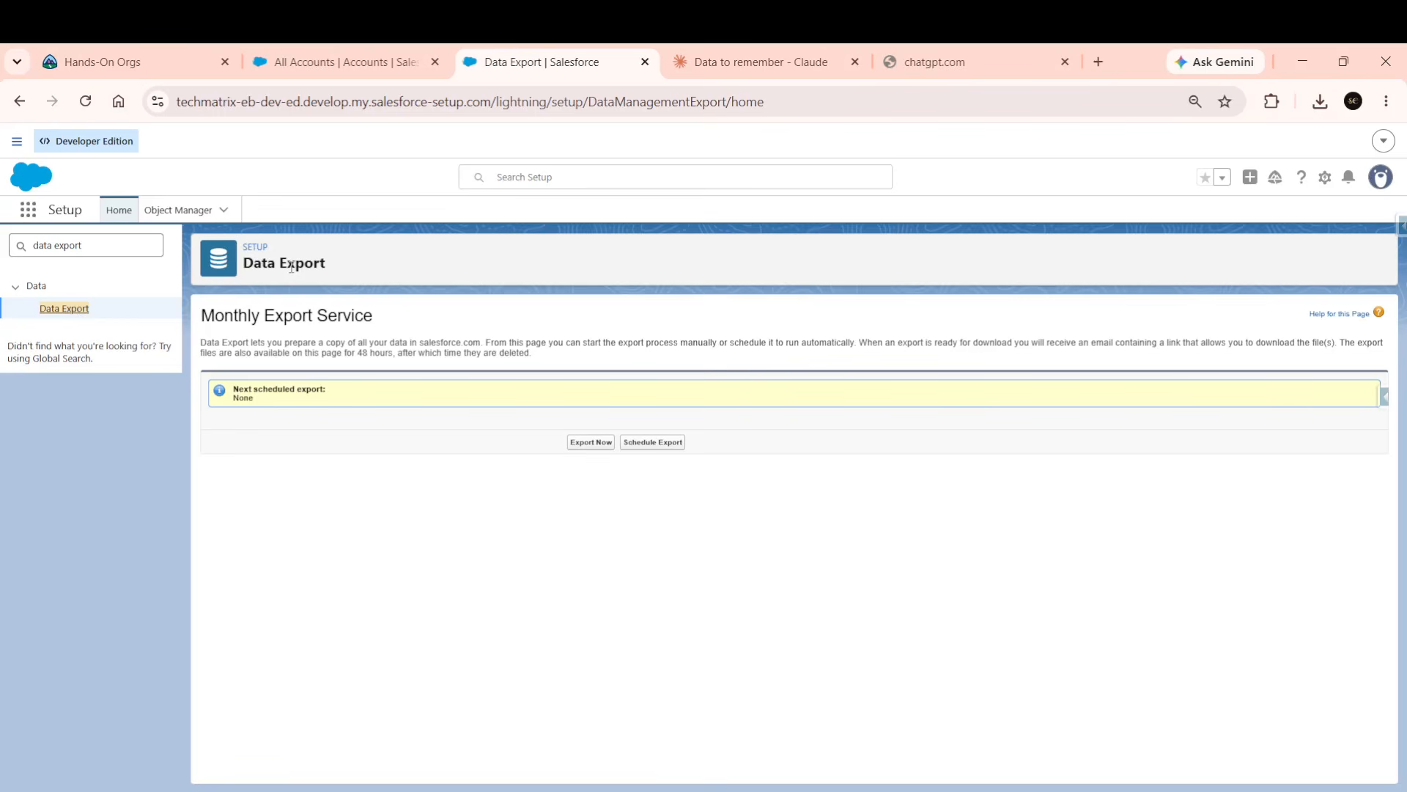
# Start Export Now and review the ISO-8859-1 encoding and Exported Data object list.
pyautogui.click(576, 442)
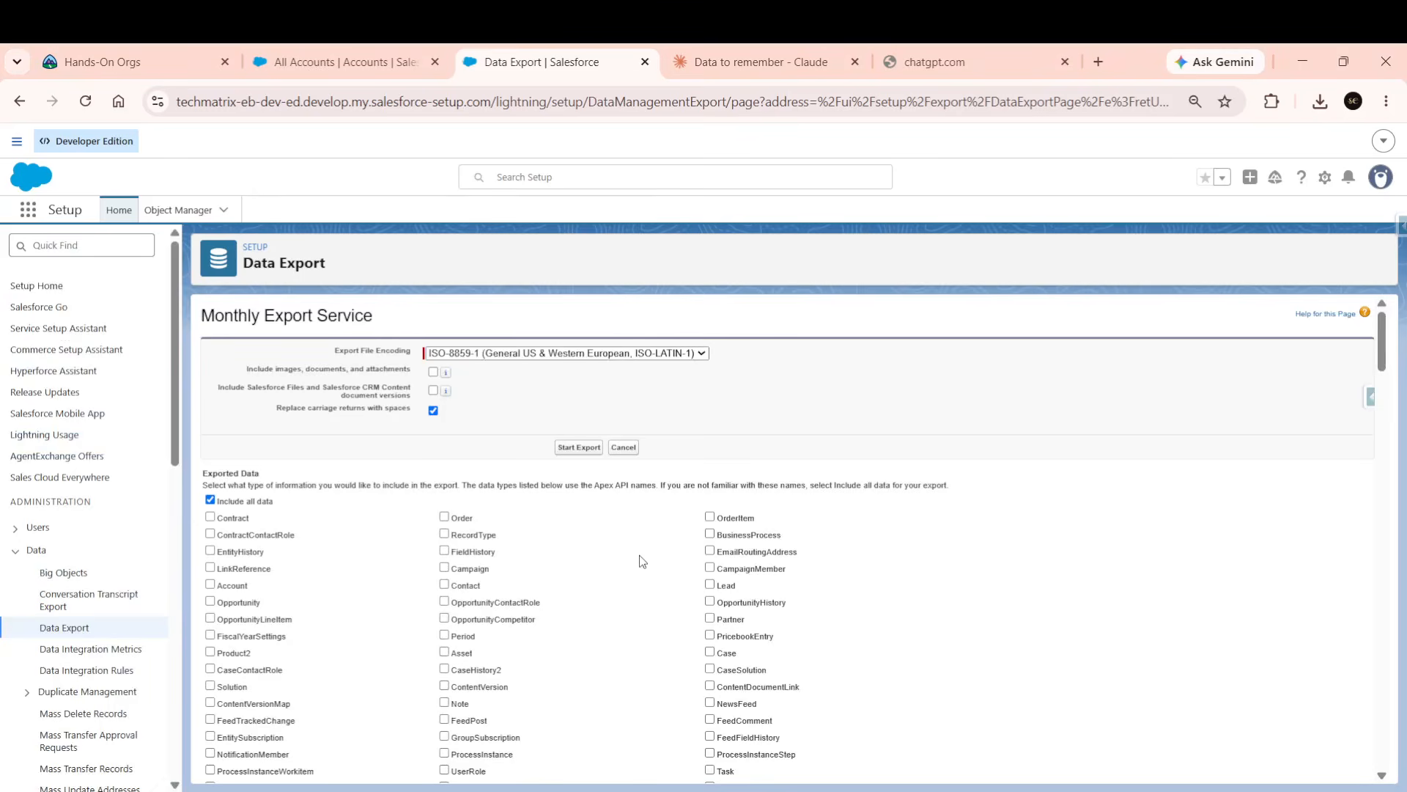
pyautogui.scroll(3, 639, 556)
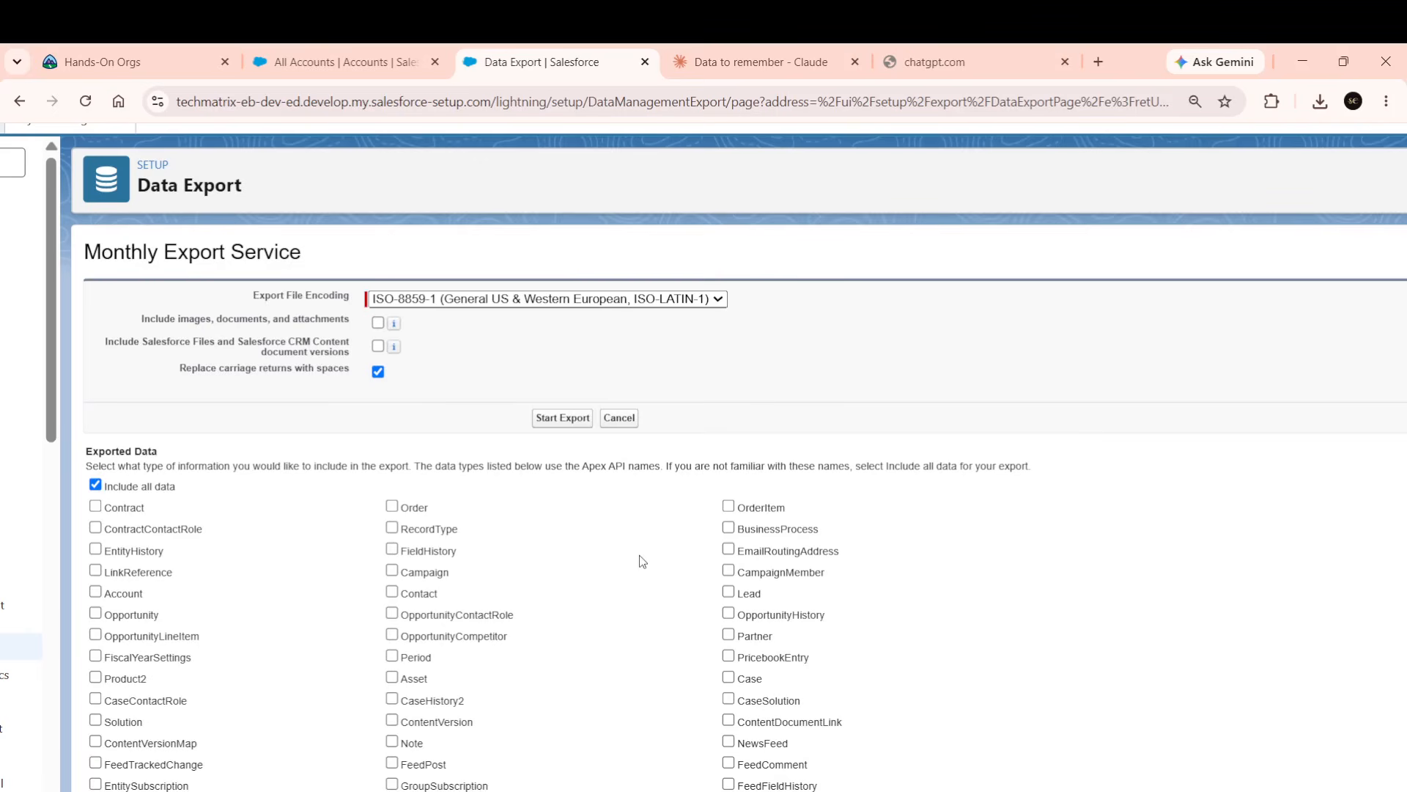
pyautogui.scroll(-20, 642, 560)
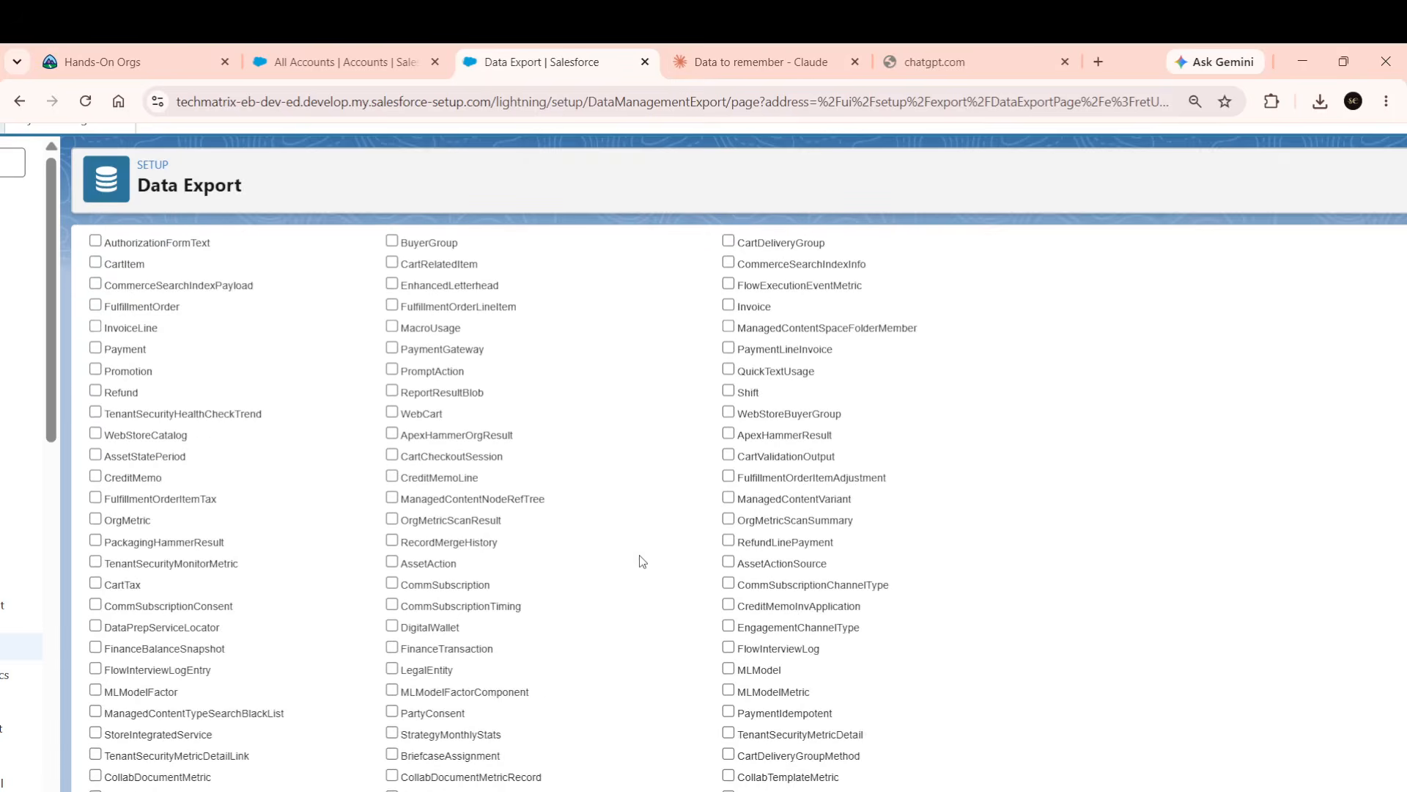
pyautogui.scroll(-20, 642, 561)
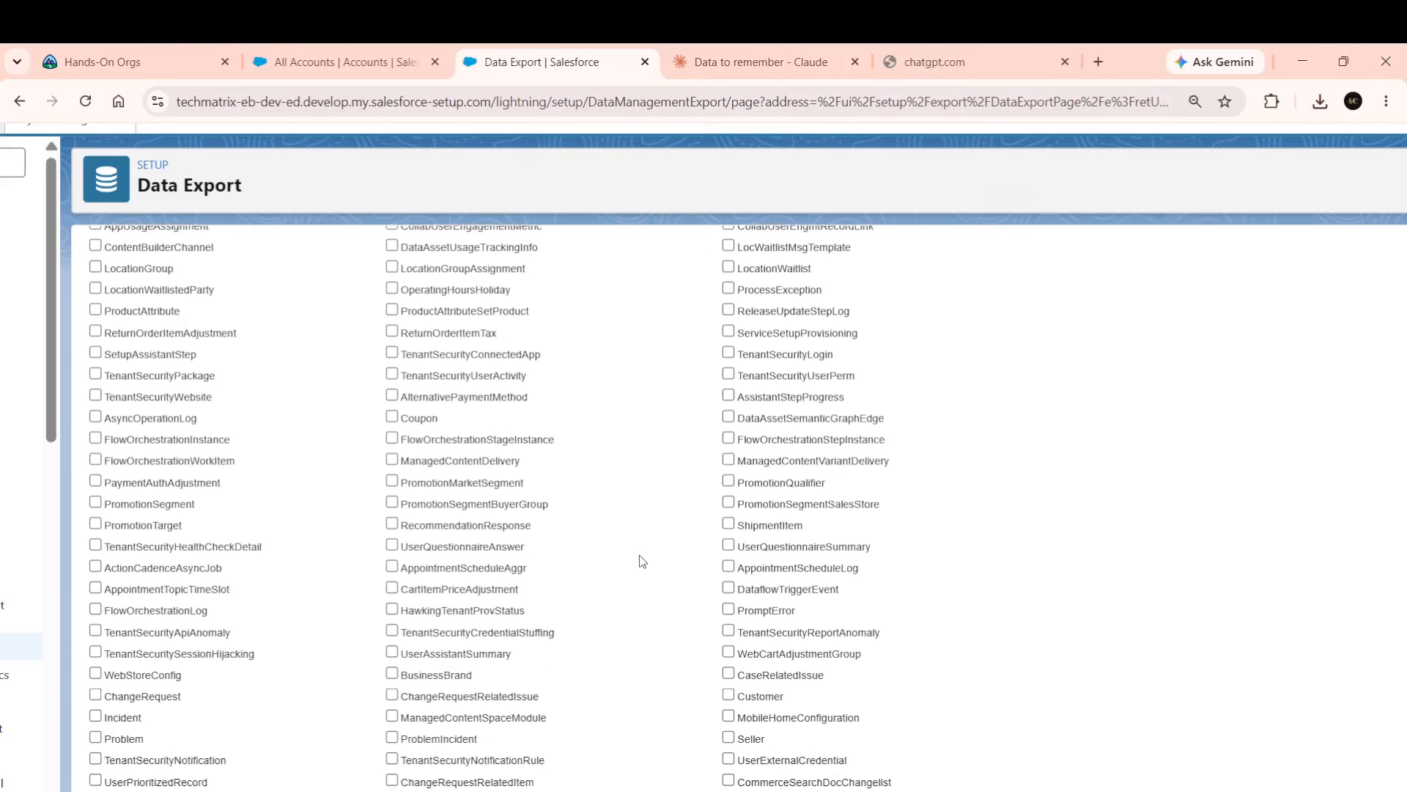
pyautogui.scroll(-20, 642, 560)
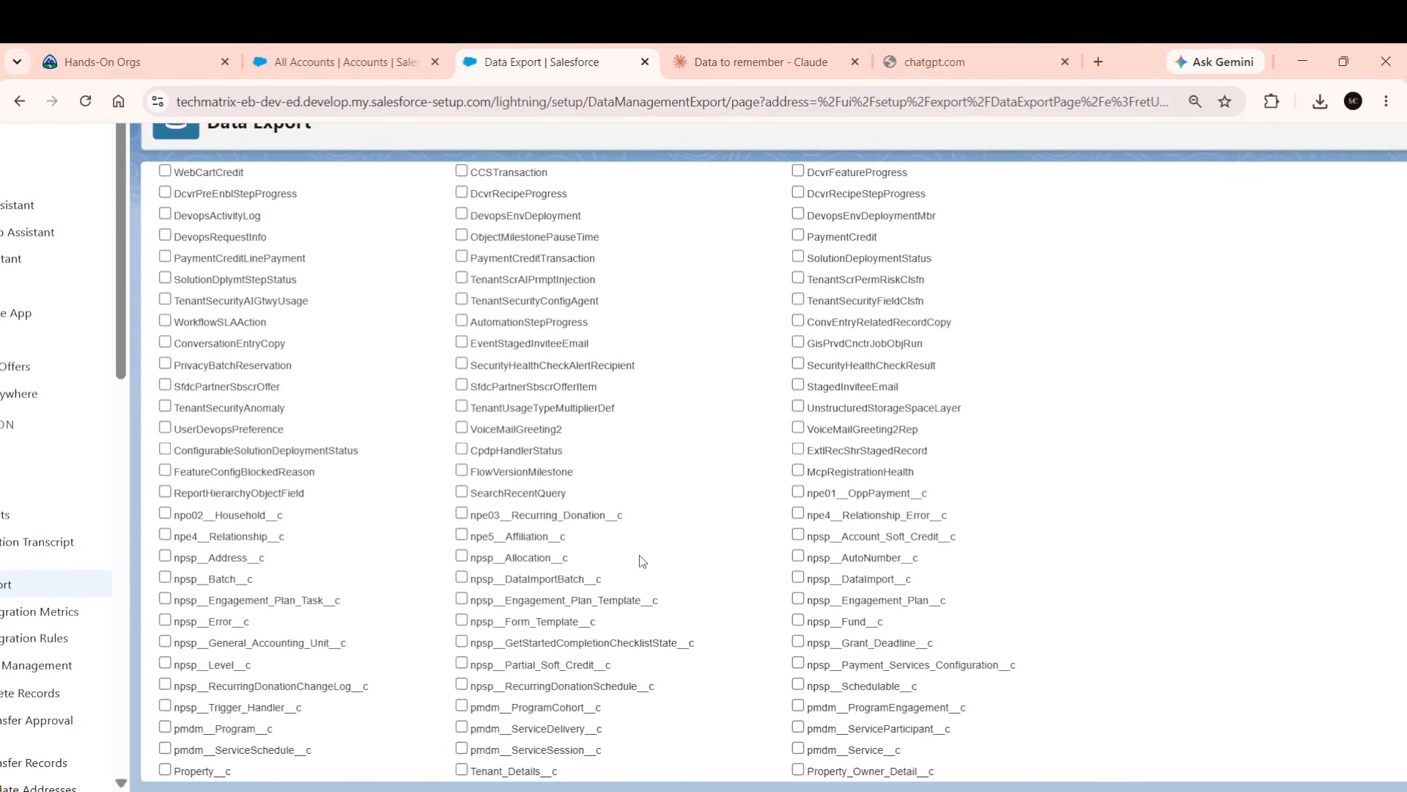
pyautogui.scroll(20, 642, 561)
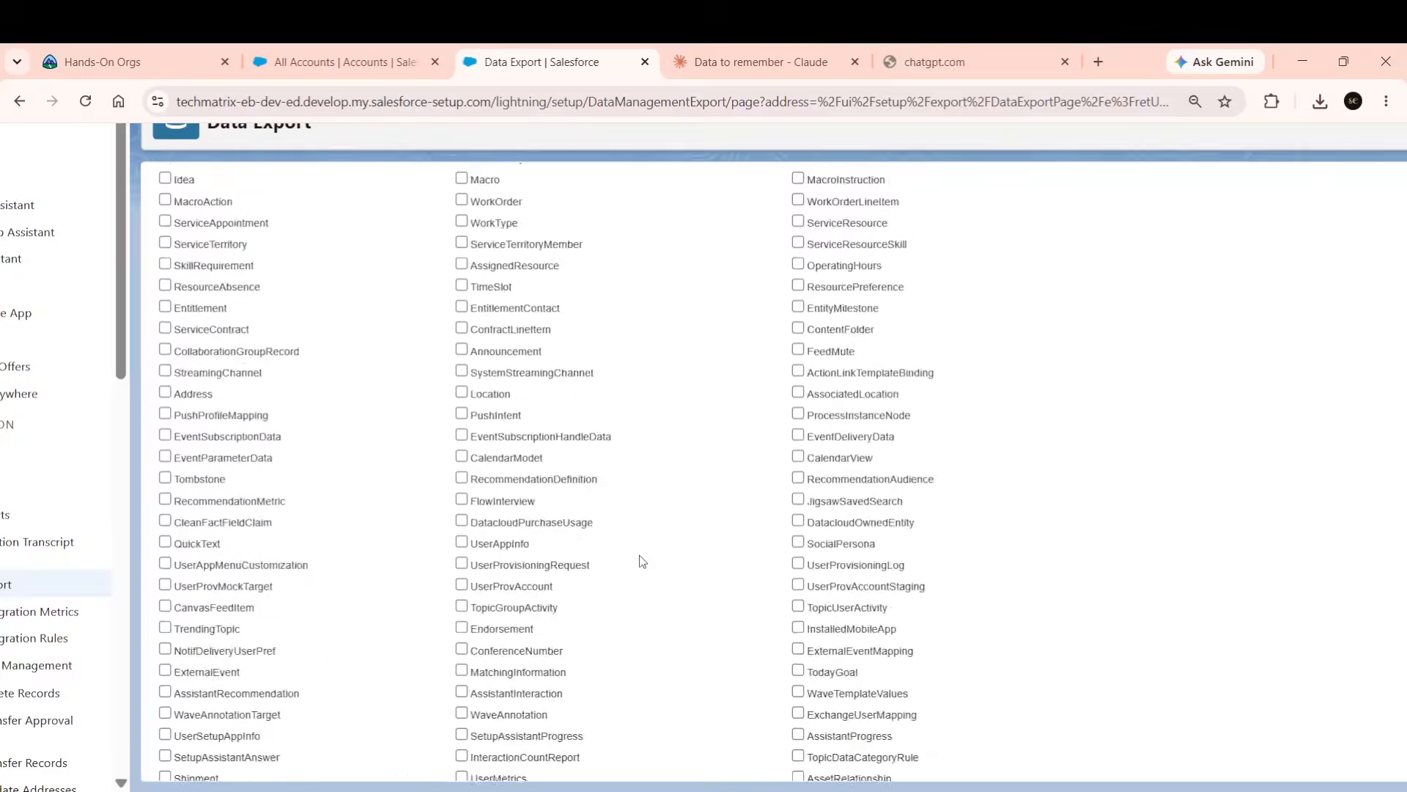
pyautogui.scroll(-1, 639, 555)
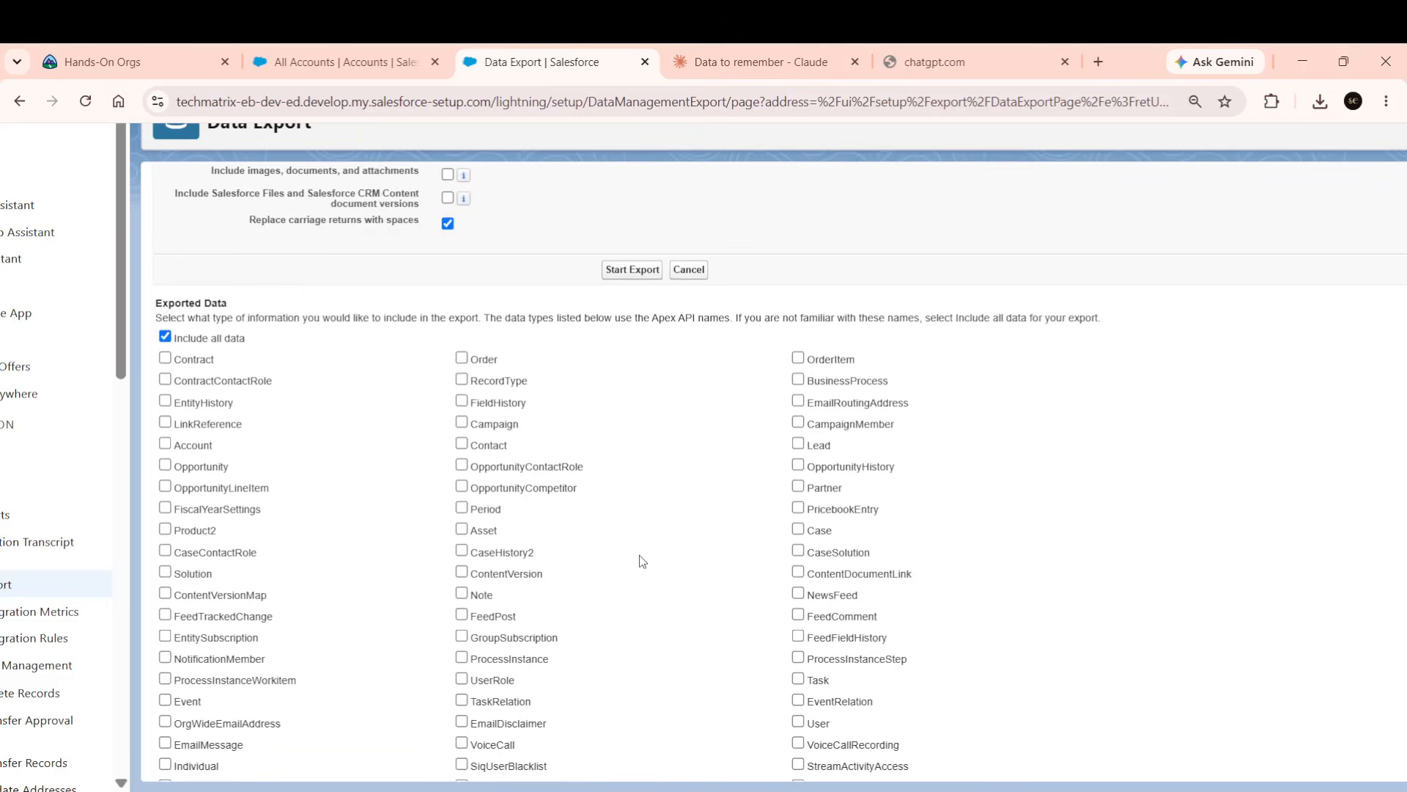
# Include the Contract object and queue the export, dated 06/08/2026 with ISO-8859-1 encoding.
pyautogui.click(165, 359)
pyautogui.click(633, 270)
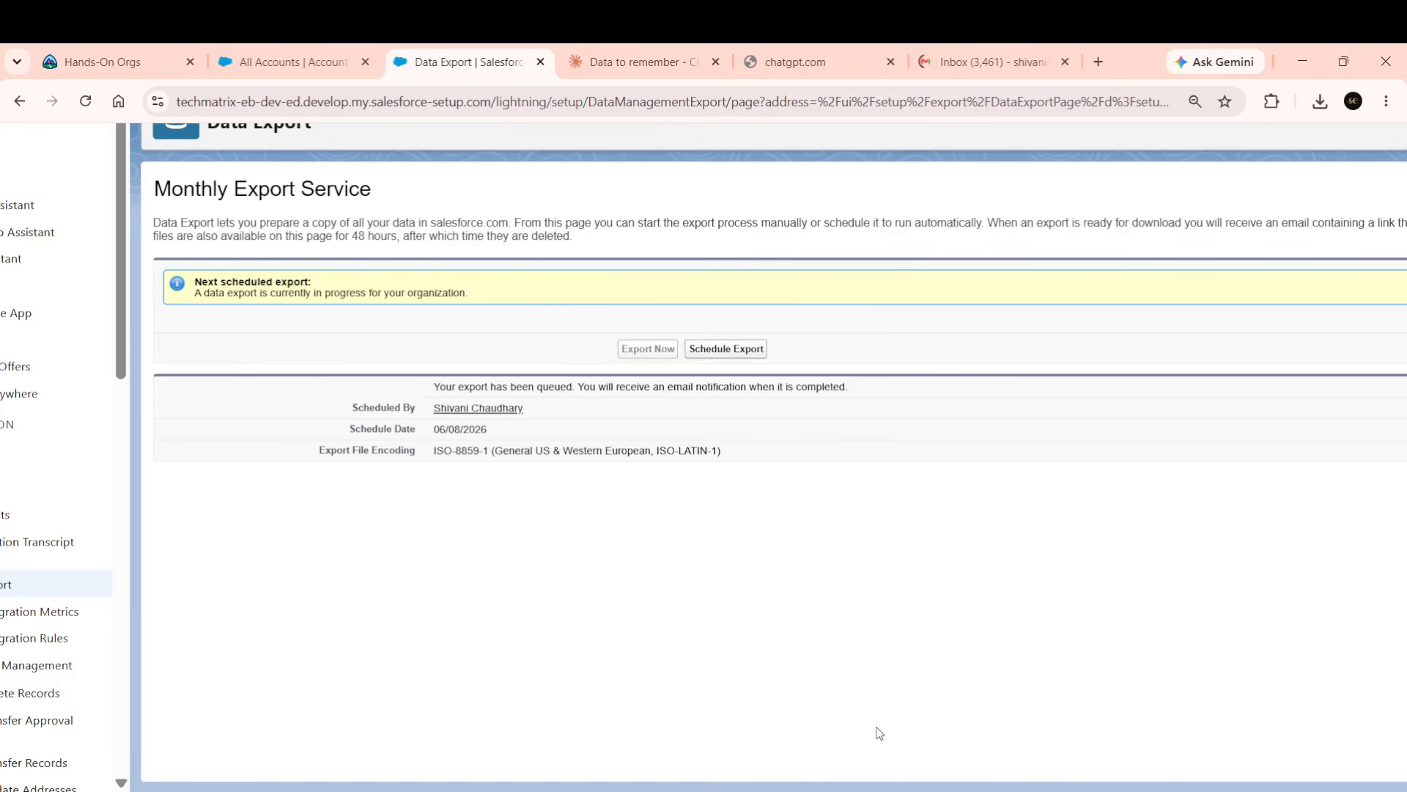
pyautogui.scroll(-3, 879, 733)
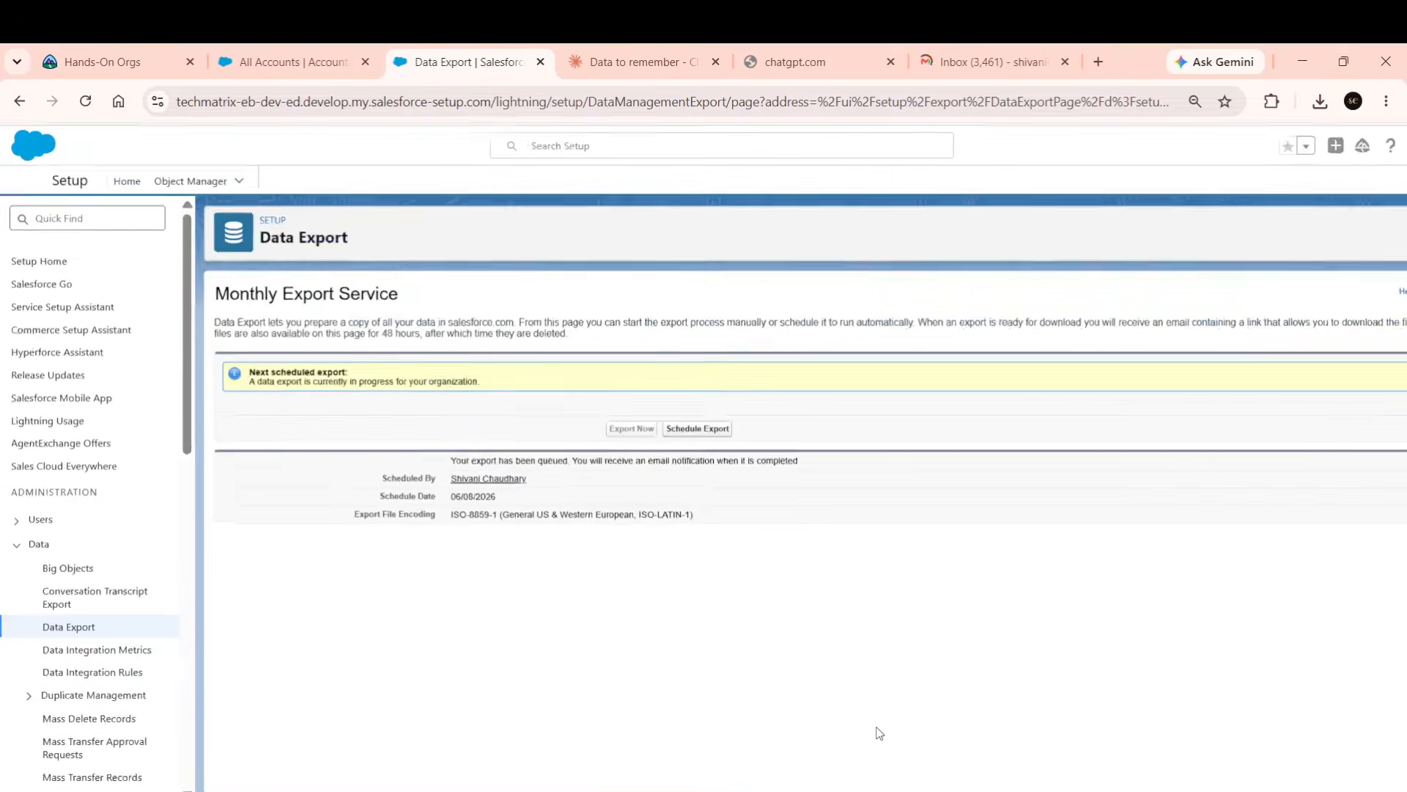